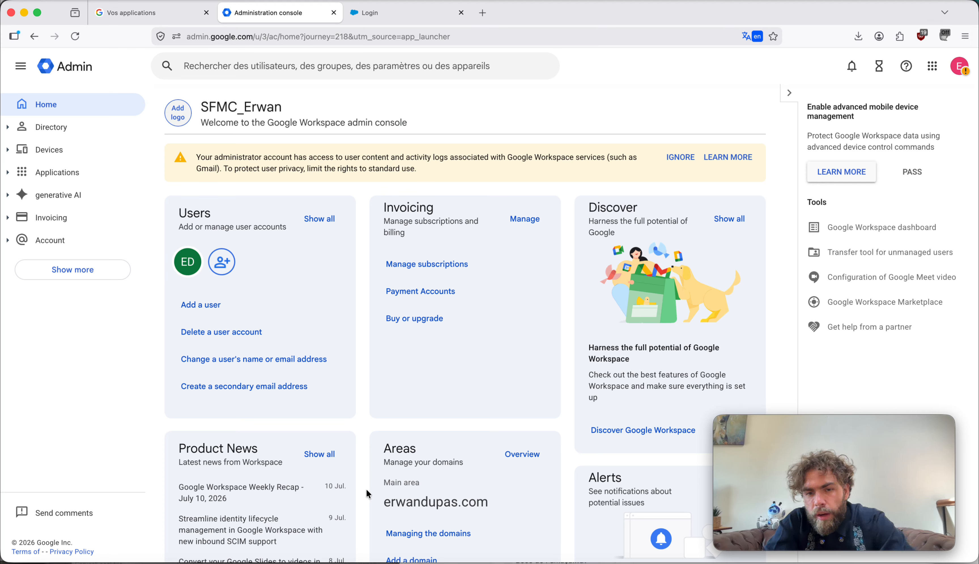
Step: Open the web and mobile applications list, translate the page to English, and start adding a custom SAML application
left_click(10, 171)
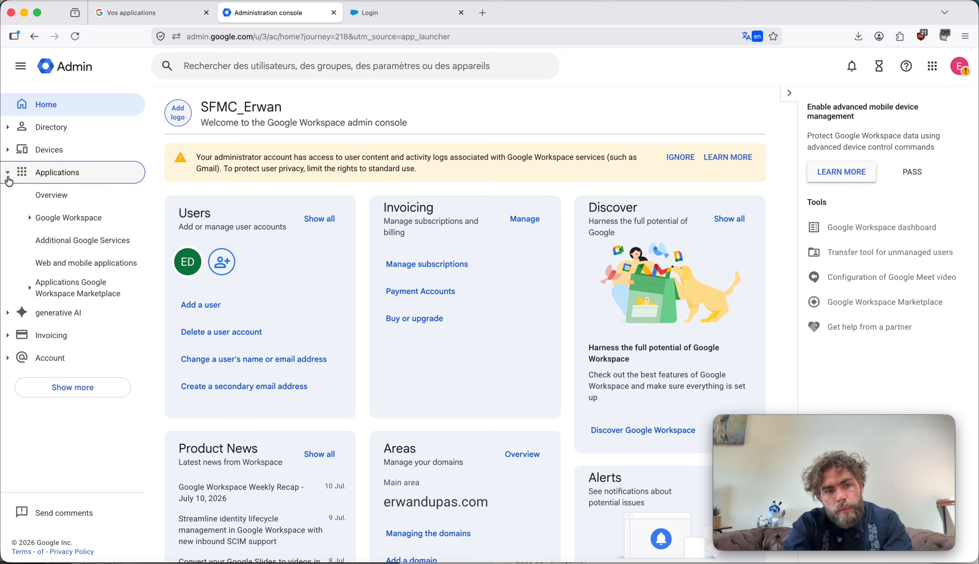
left_click(53, 270)
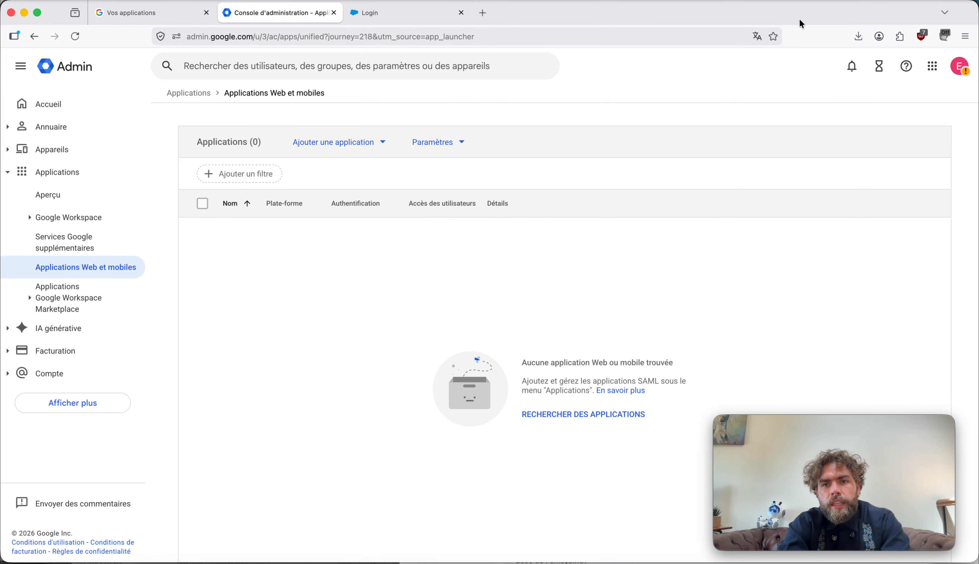
left_click(757, 37)
left_click(742, 166)
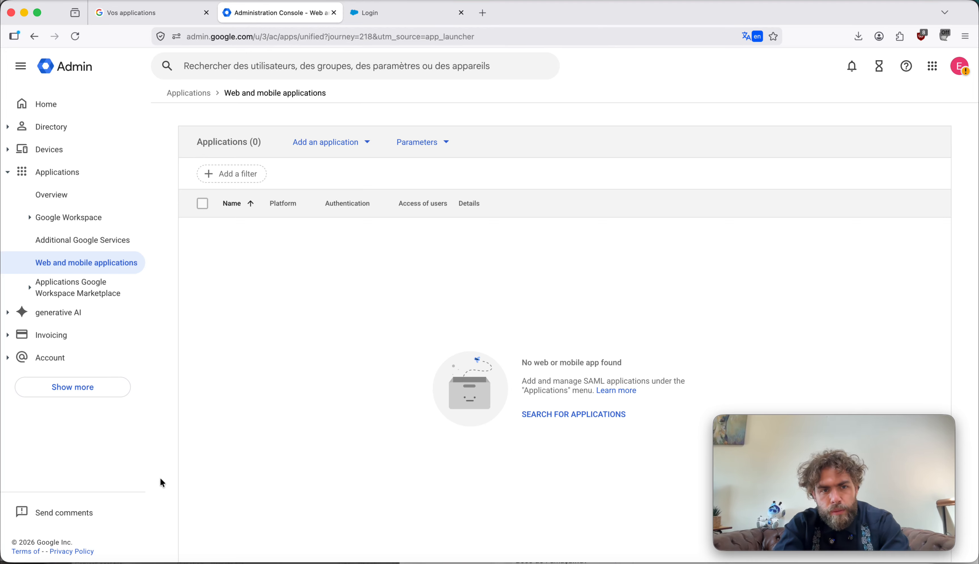
left_click(358, 144)
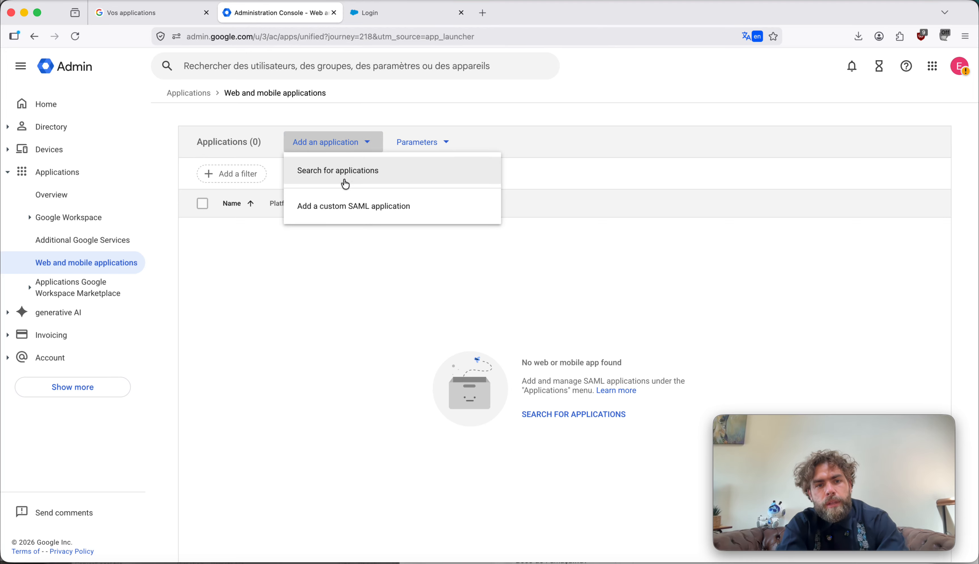
left_click(306, 210)
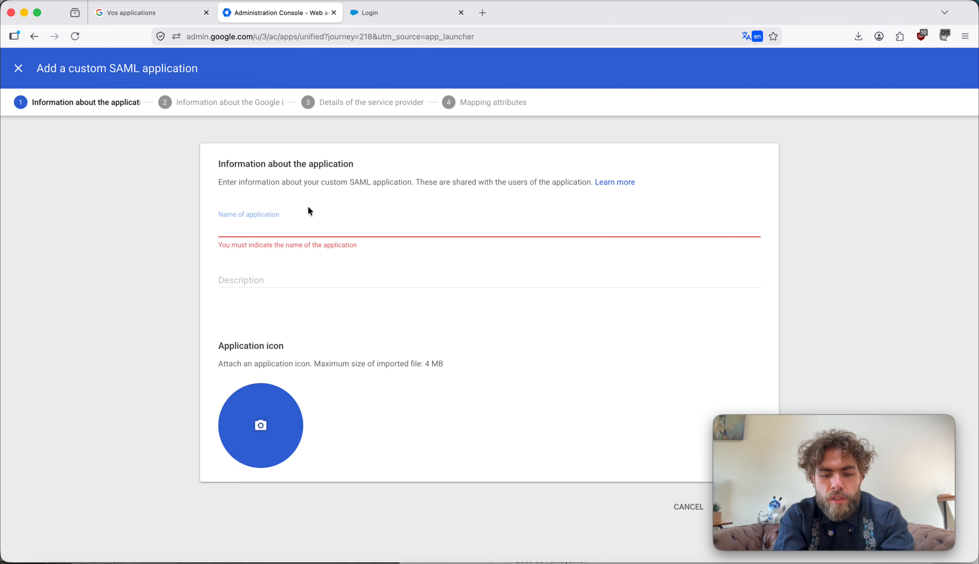
Step: Name the SAML application "Marketing cloud engagement _ Youtube english" and enter "mce" as its description
type("Marketing clou")
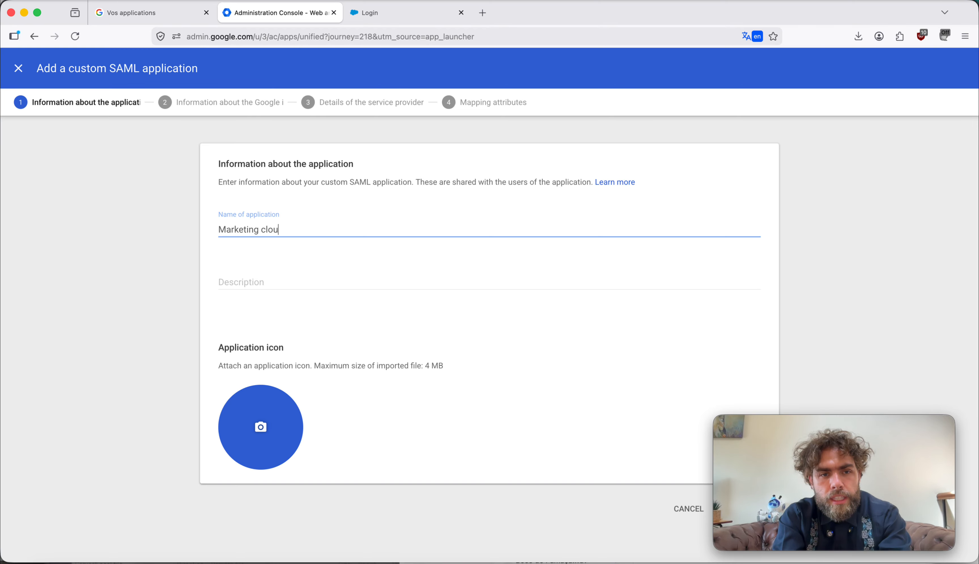
type("d engagement")
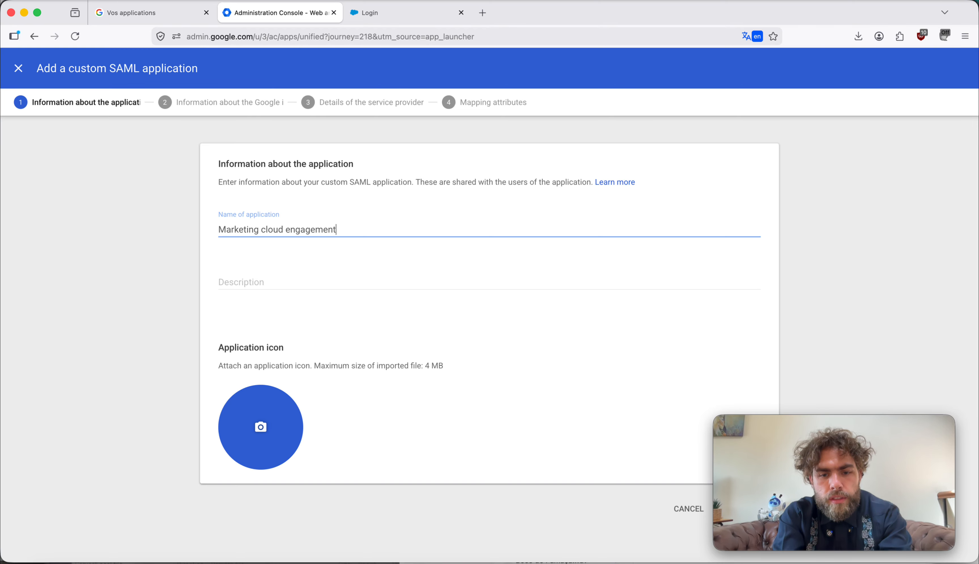
type(" _ ")
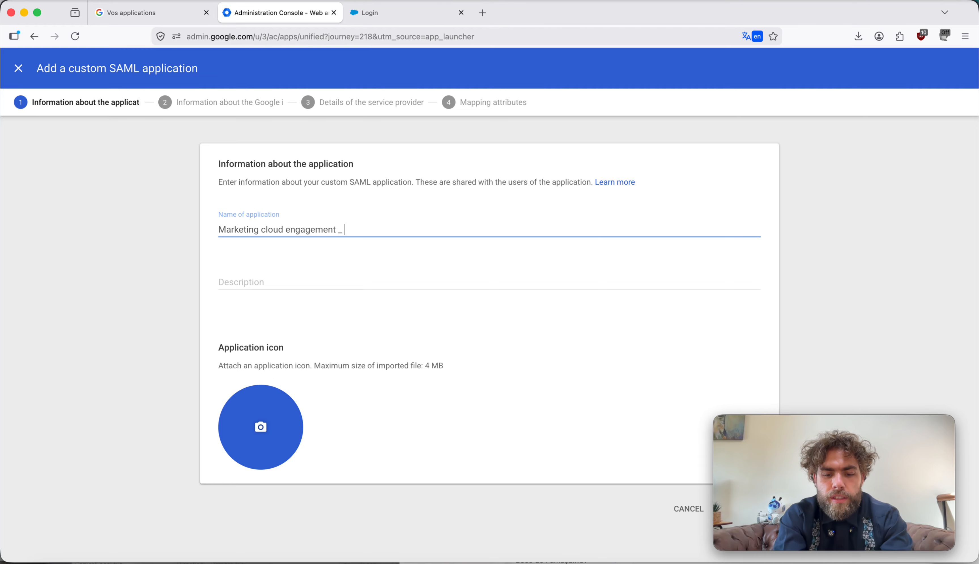
type("Youtube engli")
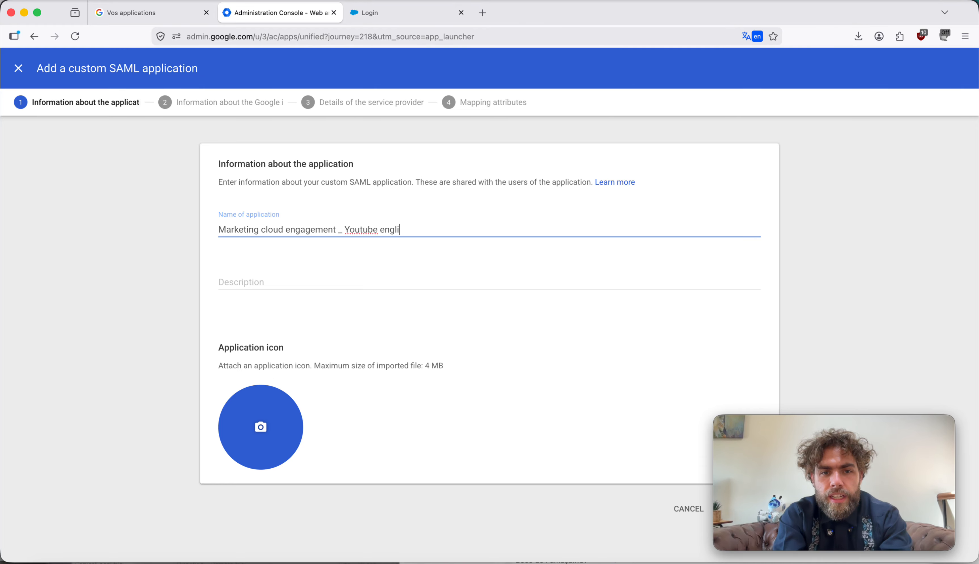
type("sh")
key("Tab")
type("mce")
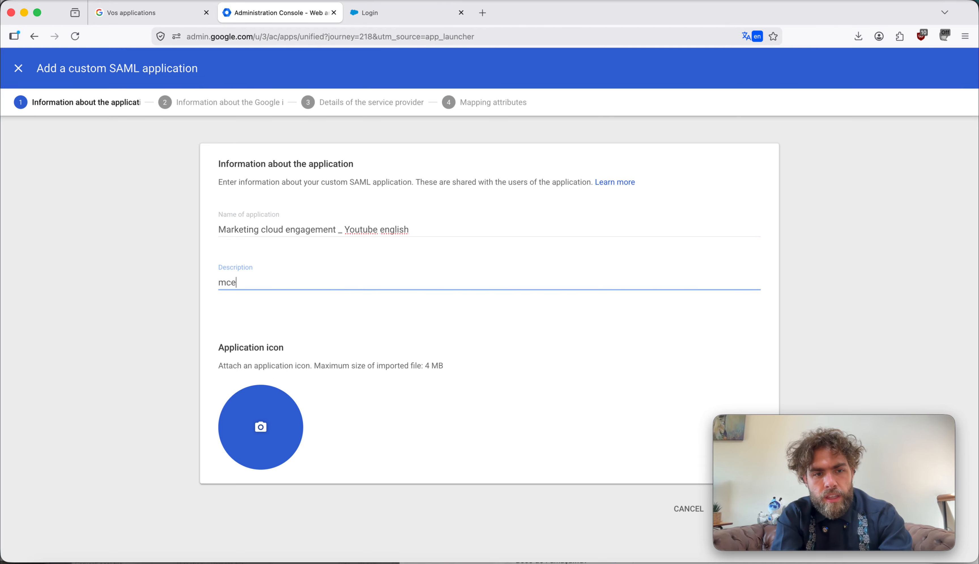
Step: Continue to the Google identity provider information and download the IdP metadata file
left_click_drag(823, 423, 853, 435)
left_click(750, 507)
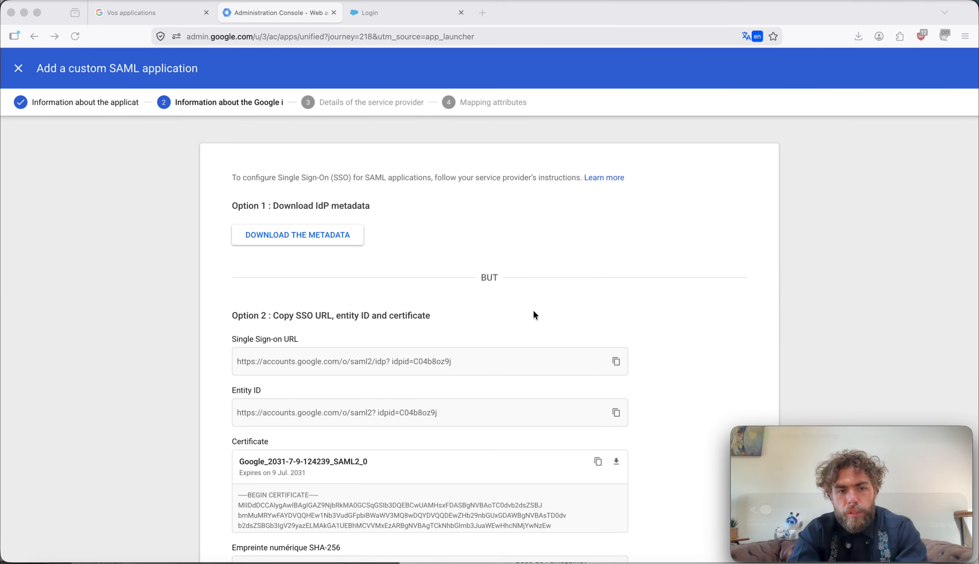
left_click(440, 312)
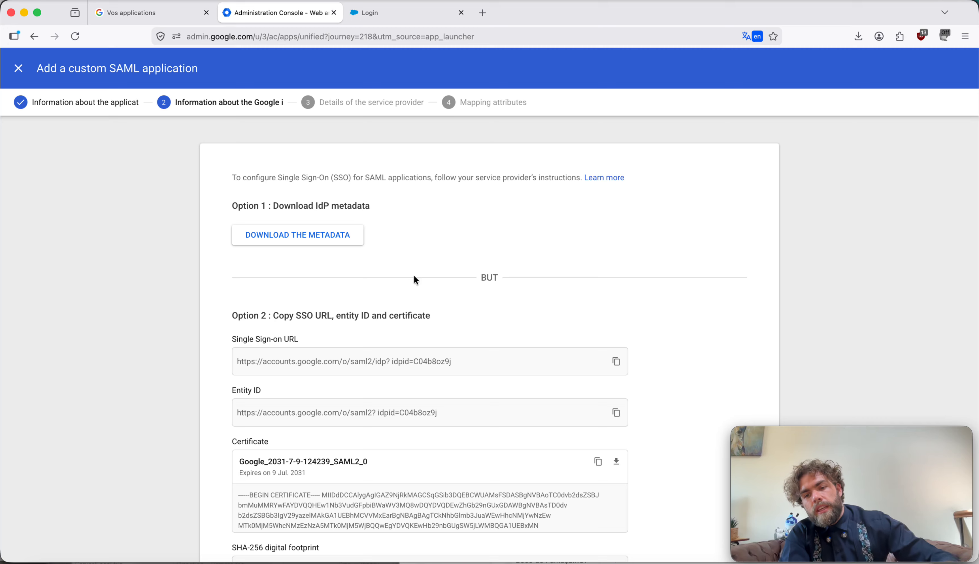
left_click(342, 242)
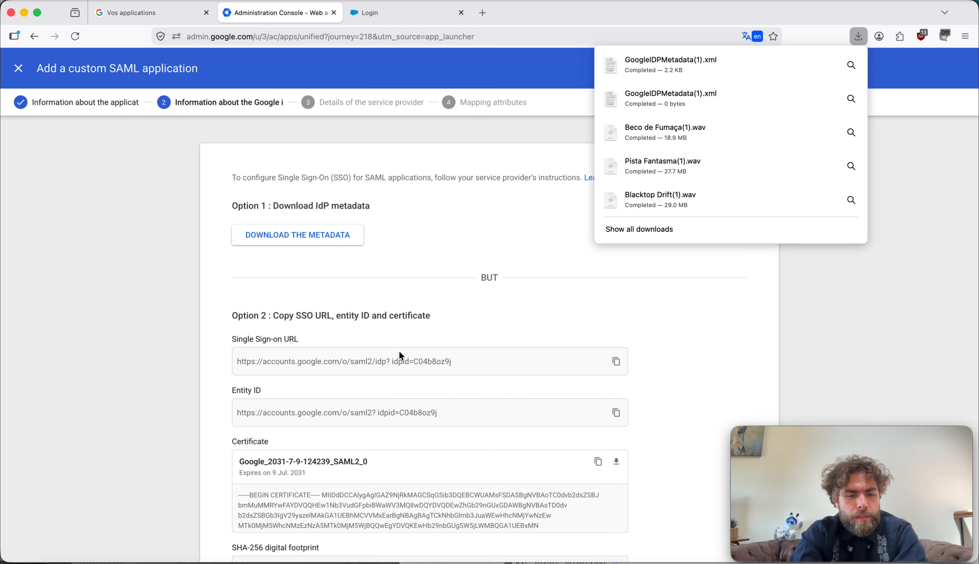
Step: Switch to Marketing Cloud in Google Chrome and open Key Management under Data Management in Setup
left_click(244, 563)
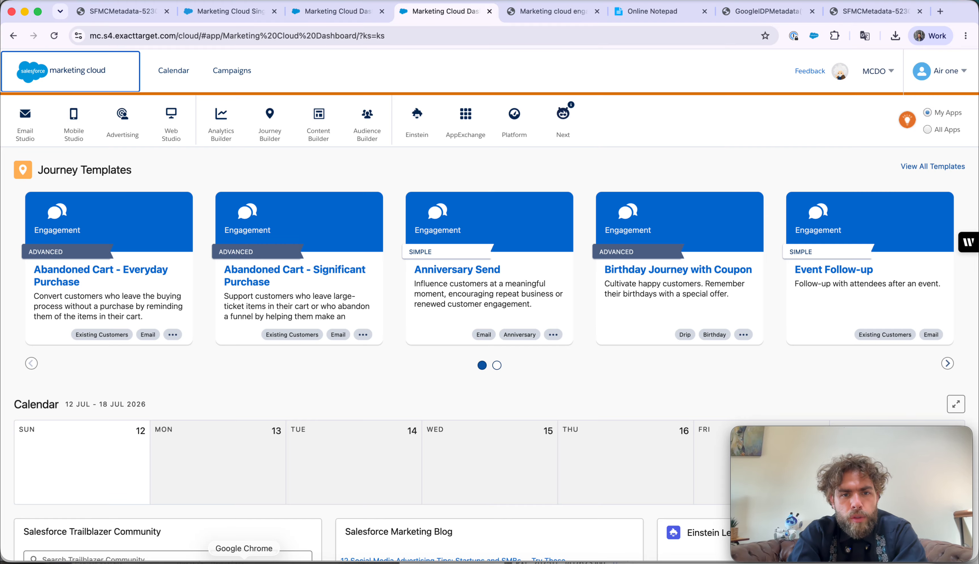
left_click(948, 71)
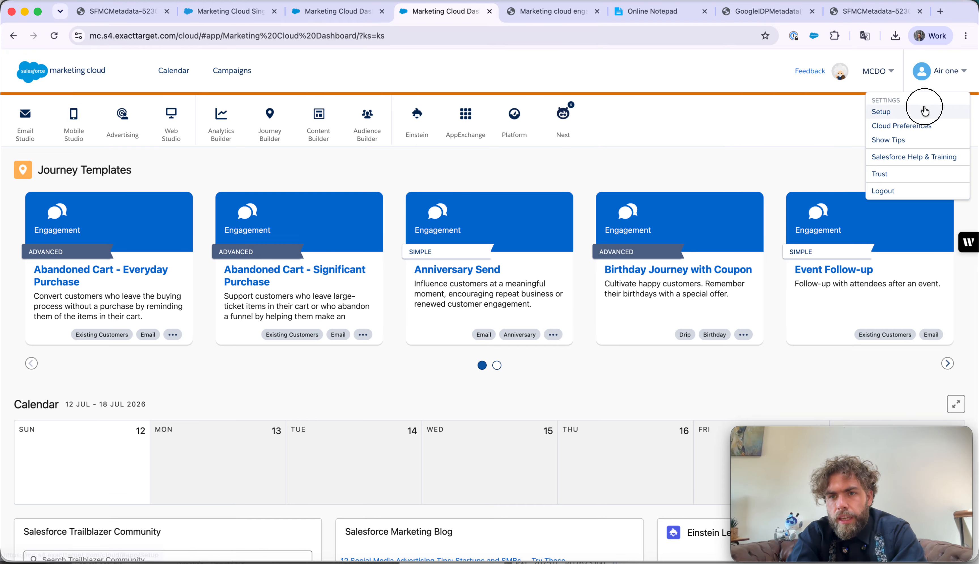
left_click(880, 112)
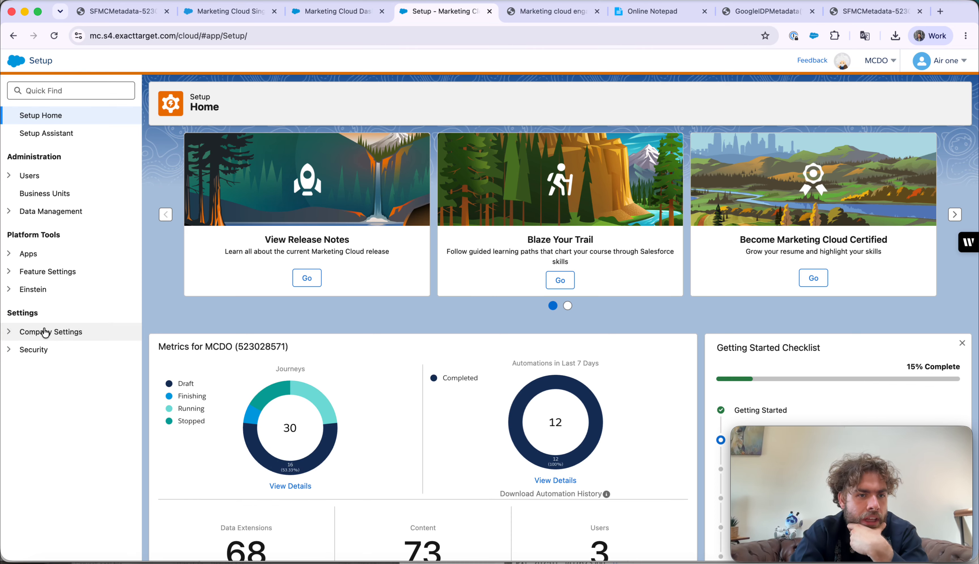
left_click(15, 214)
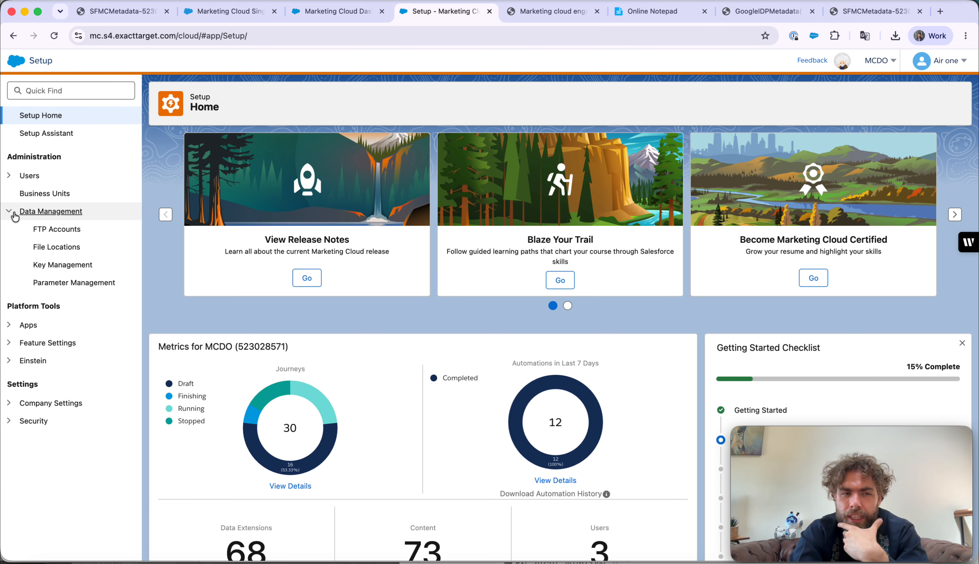
left_click(41, 267)
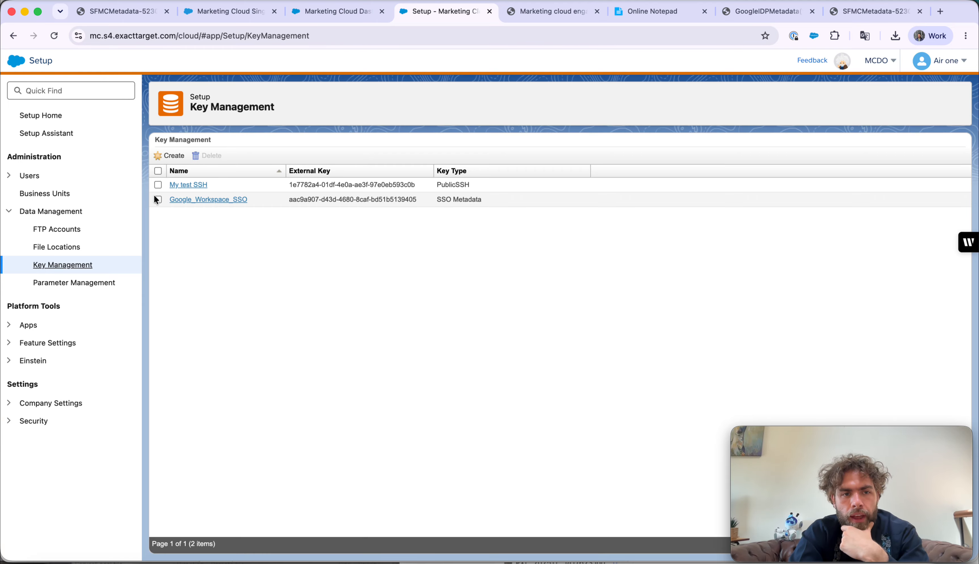
Step: Delete the existing Google_Workspace_SSO key from the key list and confirm the deletion
left_click(158, 198)
left_click(220, 157)
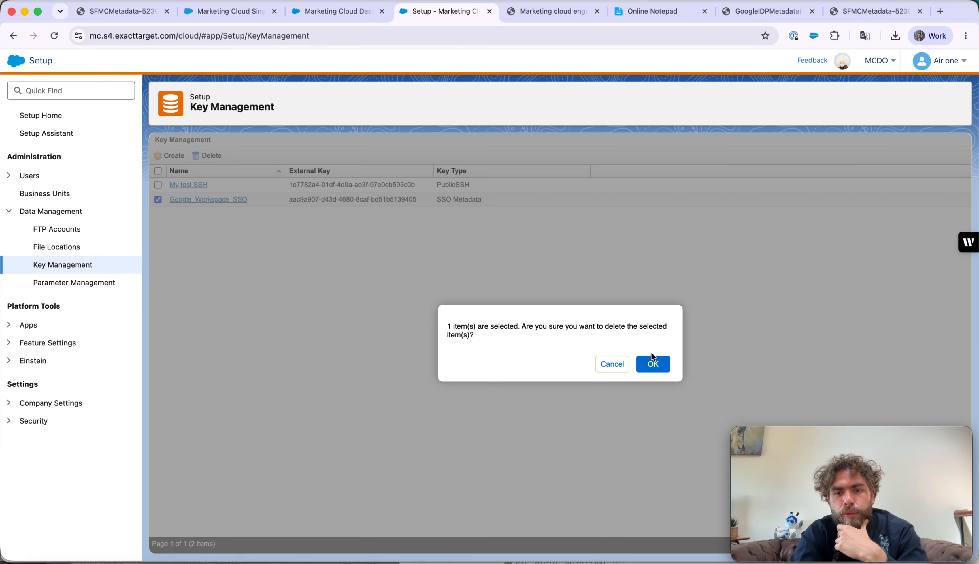
left_click(658, 367)
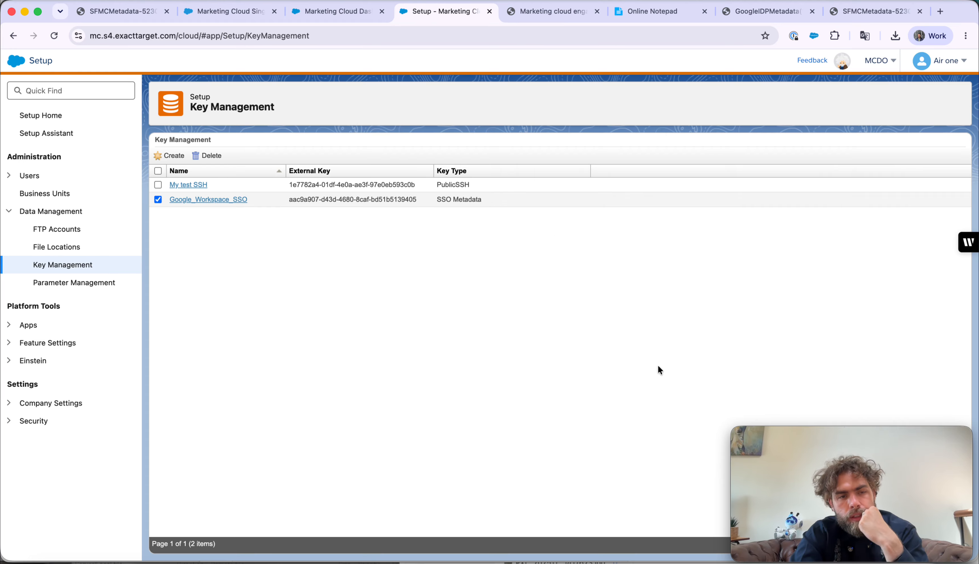
Step: Create a new key named SSO_GOOGLE with the SSO Metadata key type, ready for pasted metadata
left_click(173, 157)
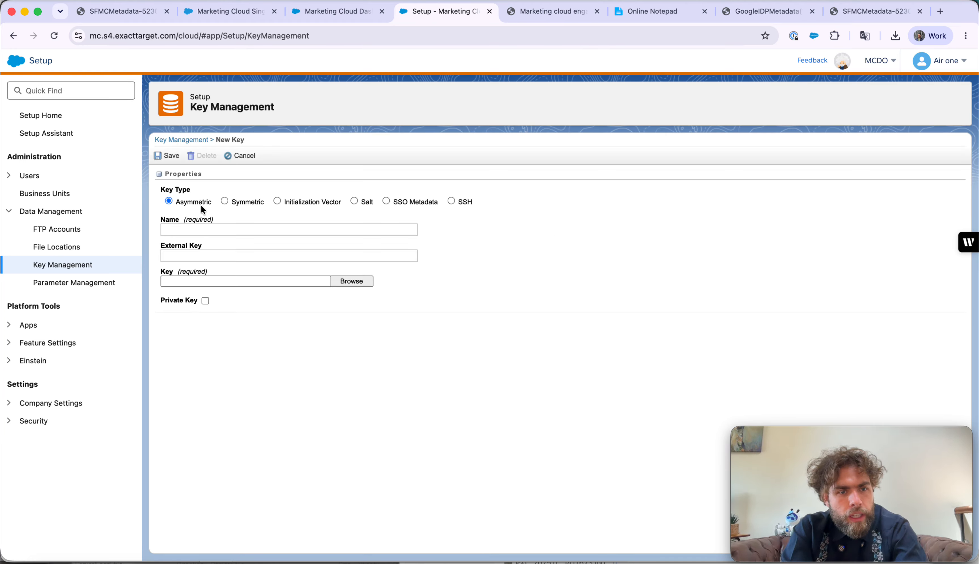
left_click(201, 229)
type("SSO")
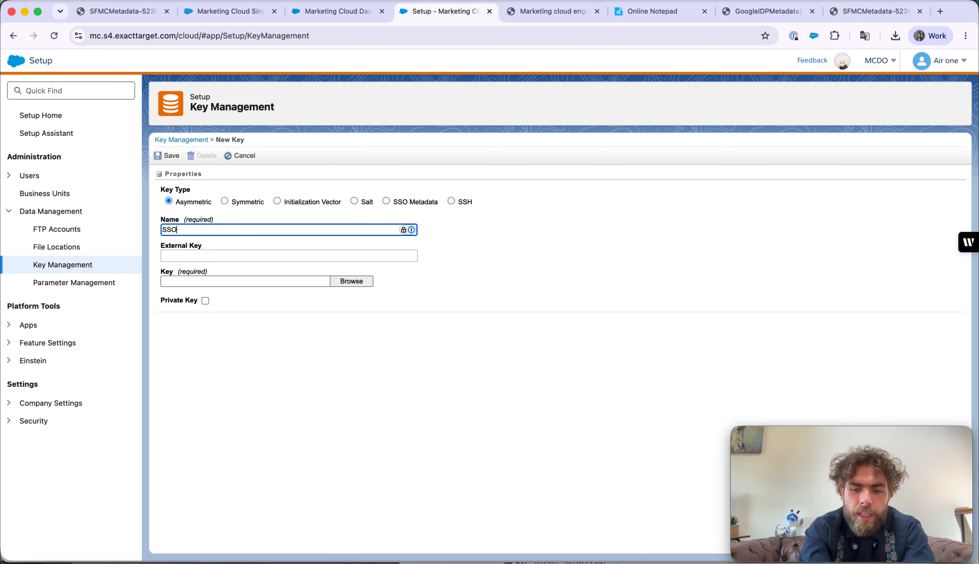
type("_GO")
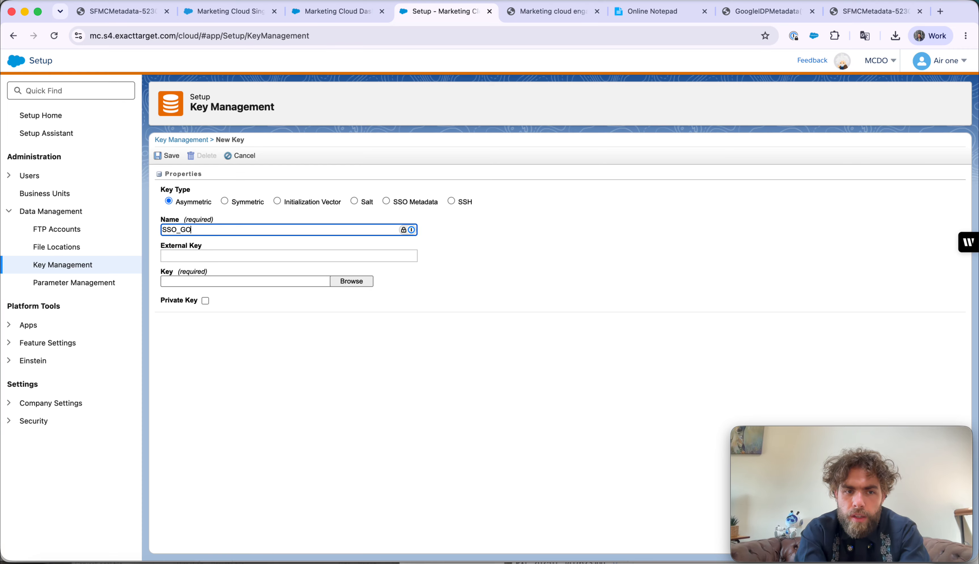
type("OGLE")
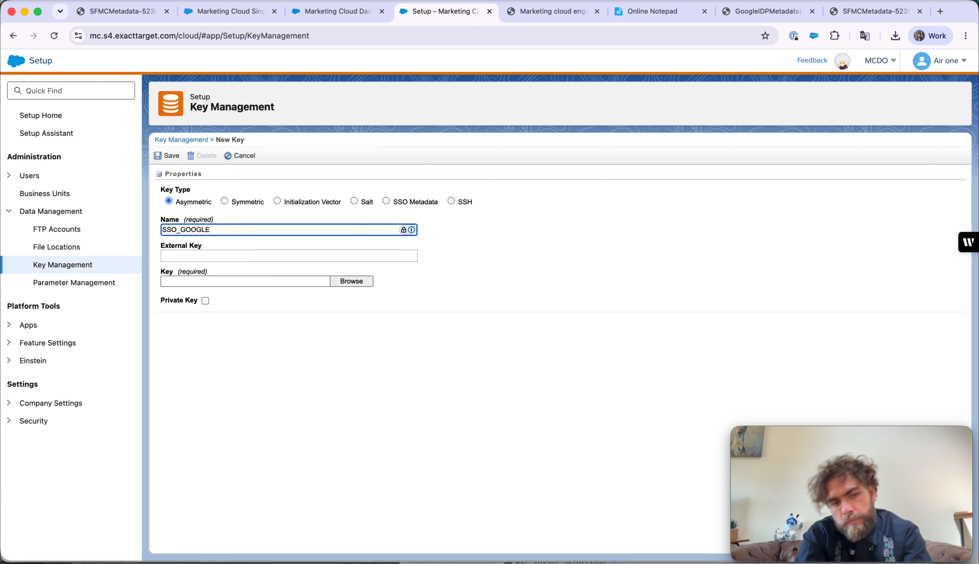
left_click(387, 201)
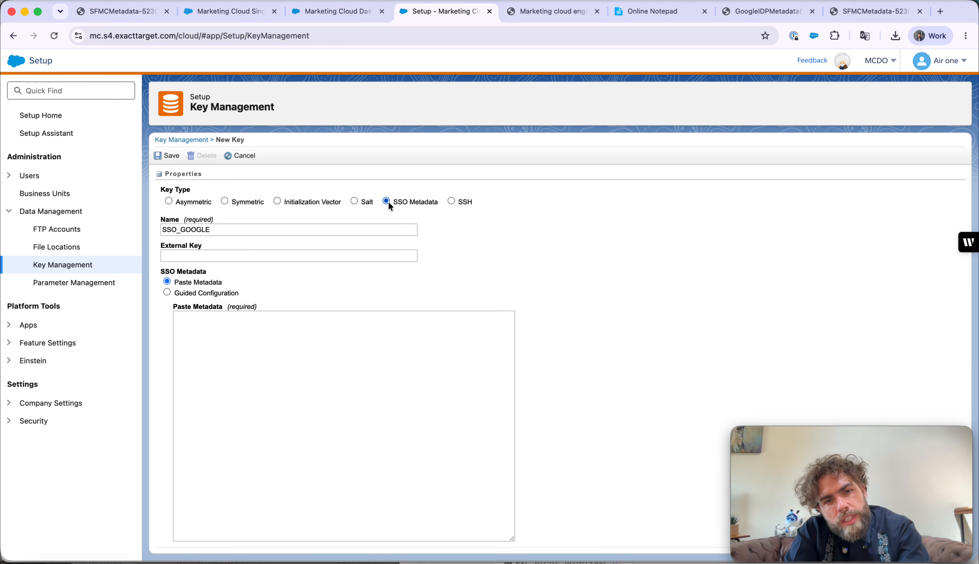
left_click(245, 383)
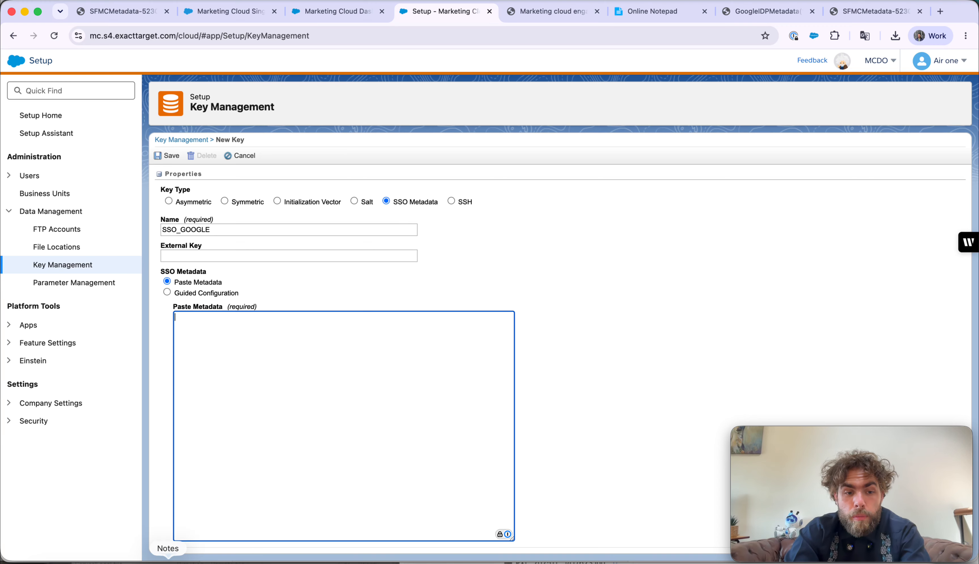
Step: Switch to Finder and open the downloaded GoogleIDPMetadata(1).xml file from Downloads in Google Chrome
left_click(168, 560)
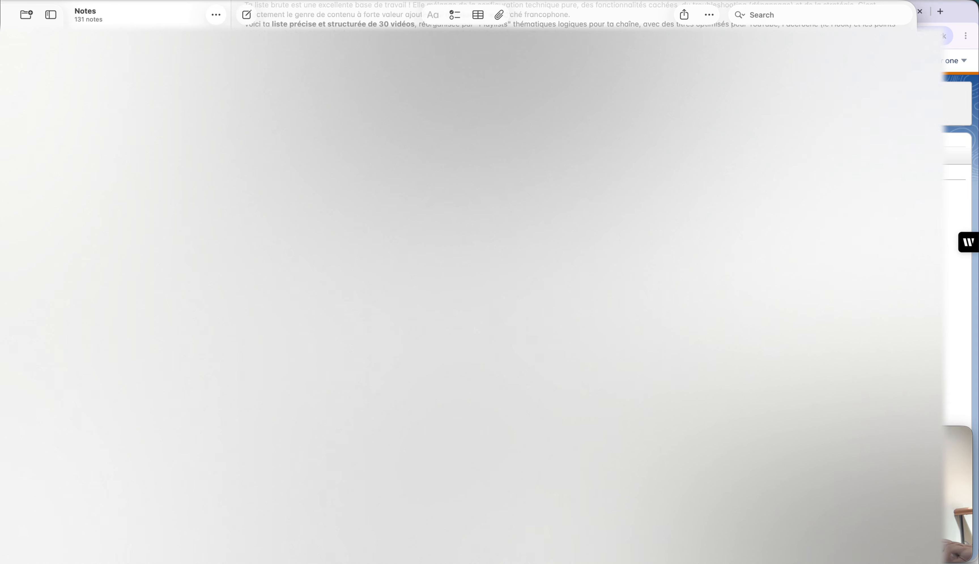
left_click(194, 560)
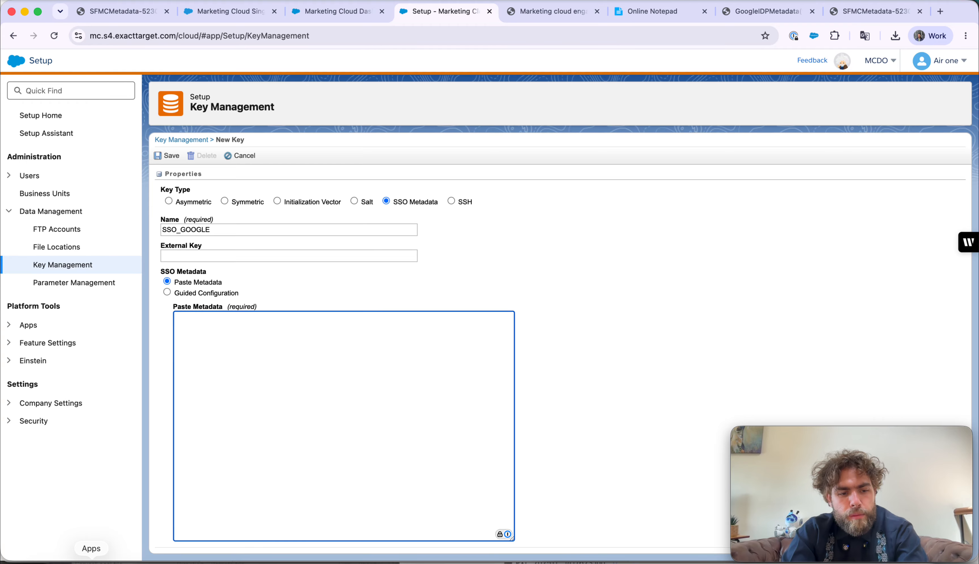
left_click(53, 560)
left_click(163, 93)
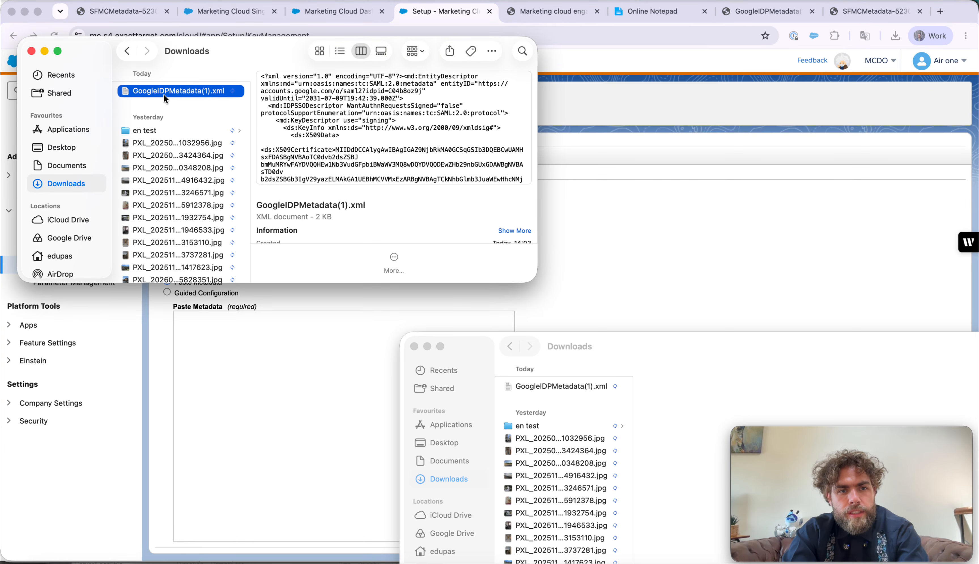
right_click(163, 93)
mouse_move(176, 114)
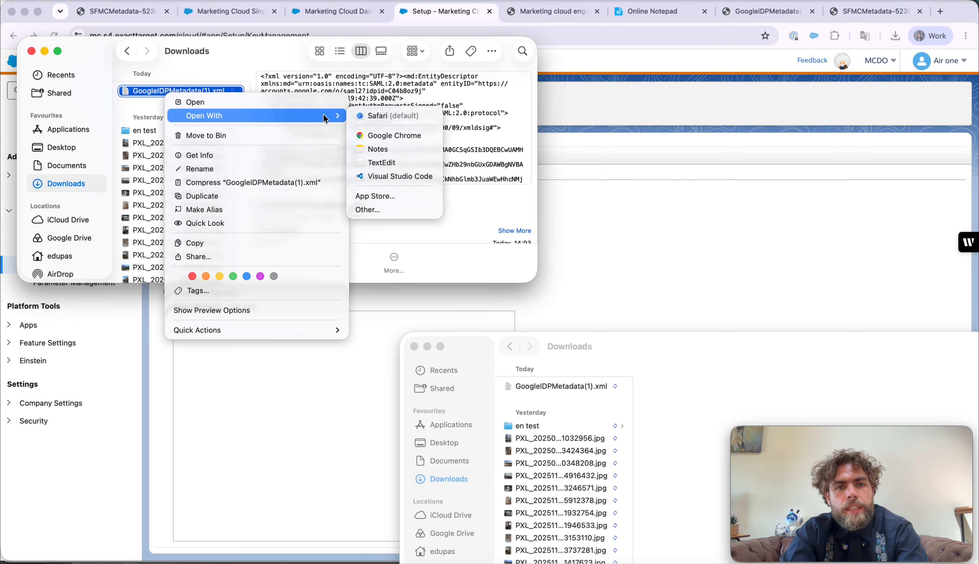
left_click(368, 132)
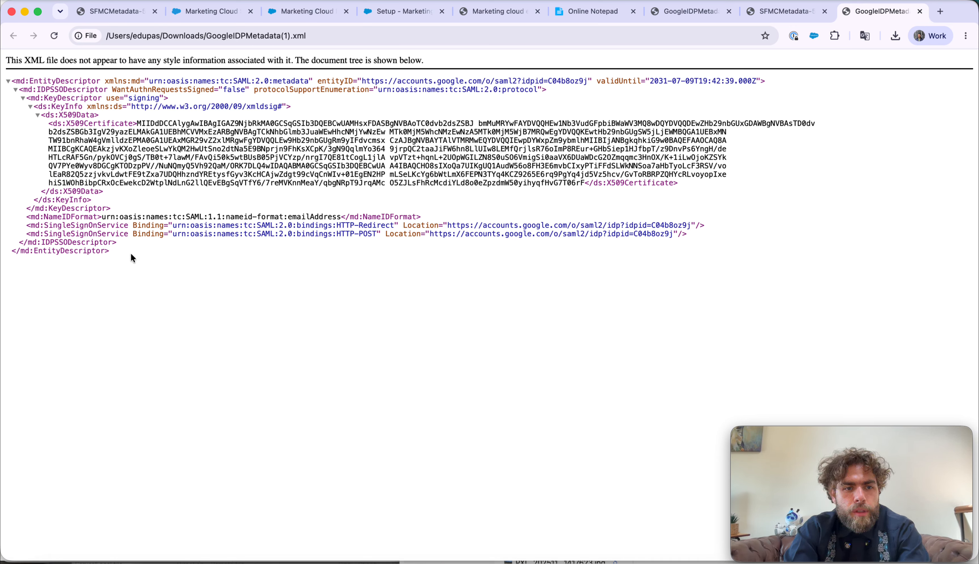
Step: Copy the full EntityDescriptor XML into the SSO_GOOGLE key's metadata field and save the key
left_click_drag(130, 256, 7, 84)
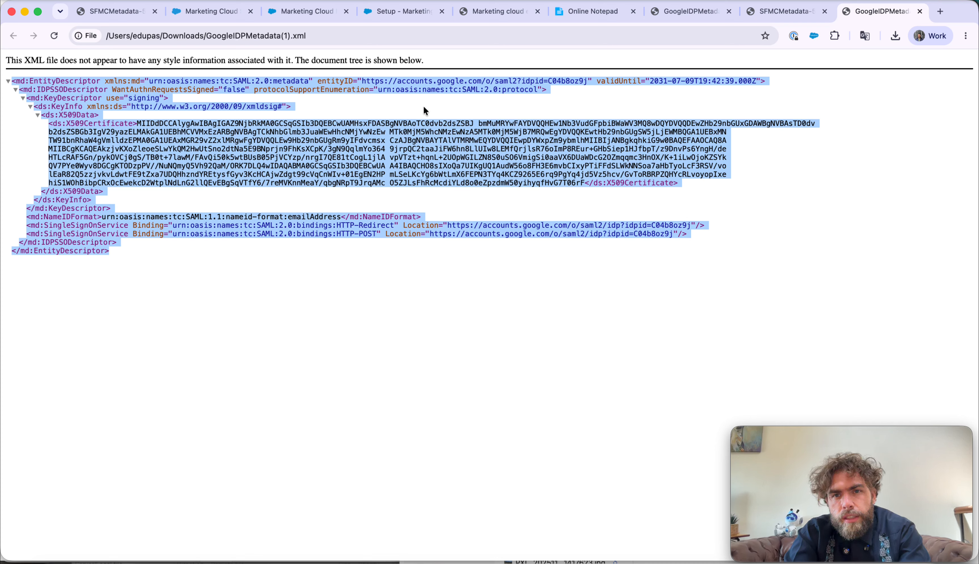
left_click(368, 13)
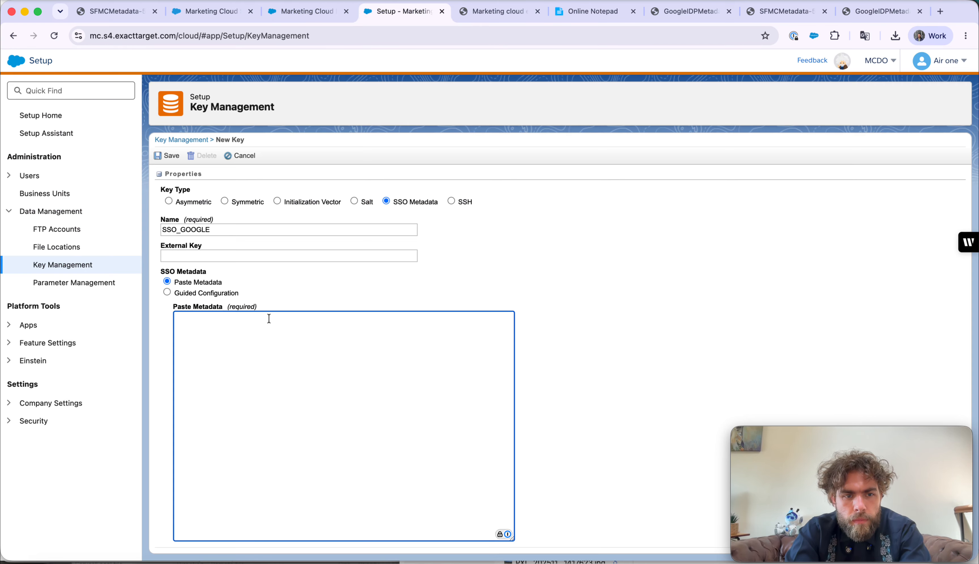
key("super+v")
scroll(265, 359, "up", 3)
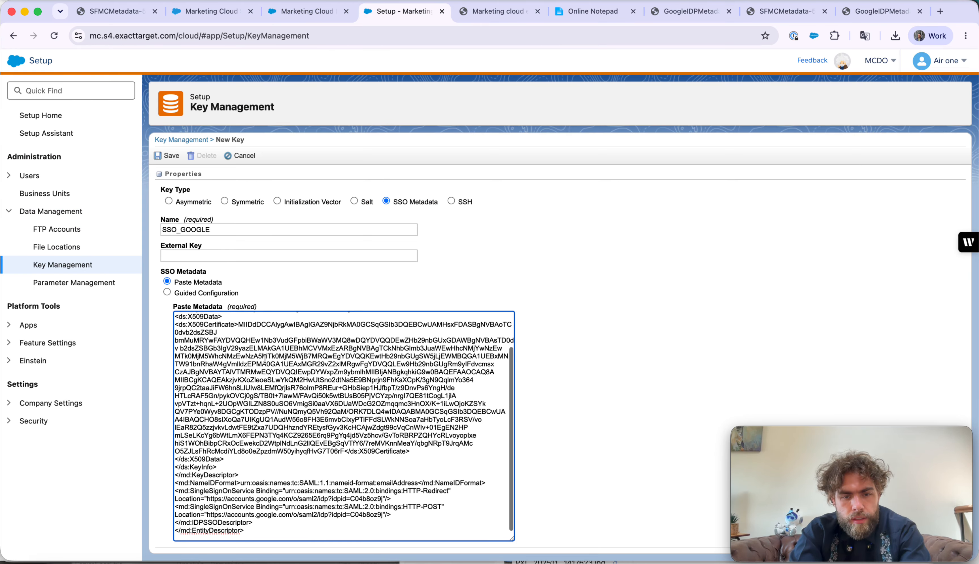
left_click(159, 156)
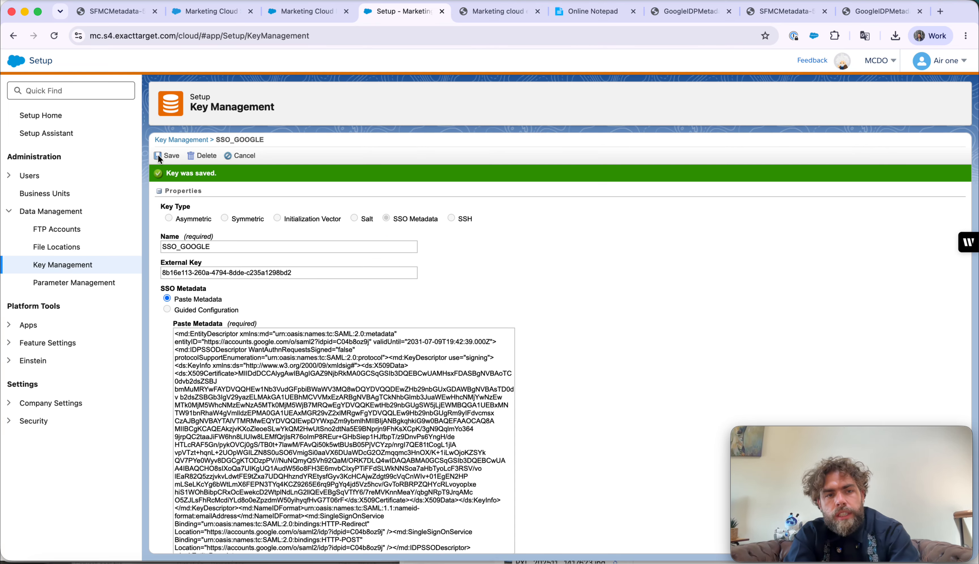
Step: Open Security Settings for editing and save them with Single Sign-On enabled and SHA256 as the SAML message signing algorithm
left_click(16, 420)
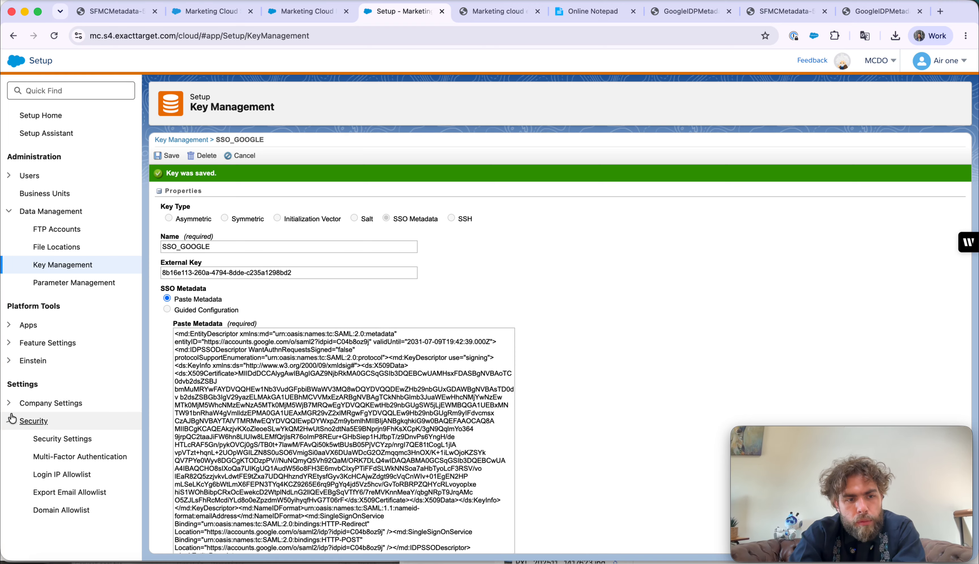
left_click(35, 441)
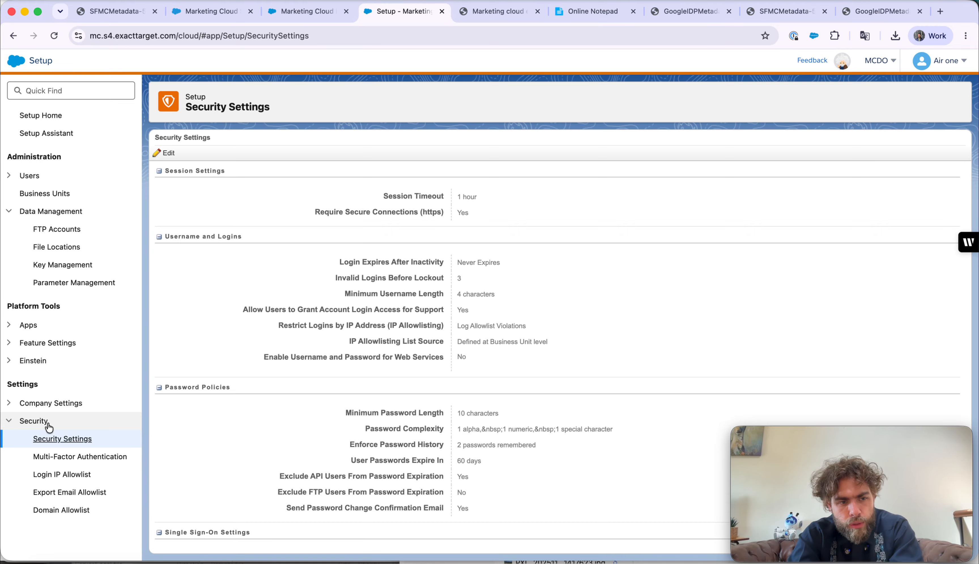
scroll(284, 367, "down", 5)
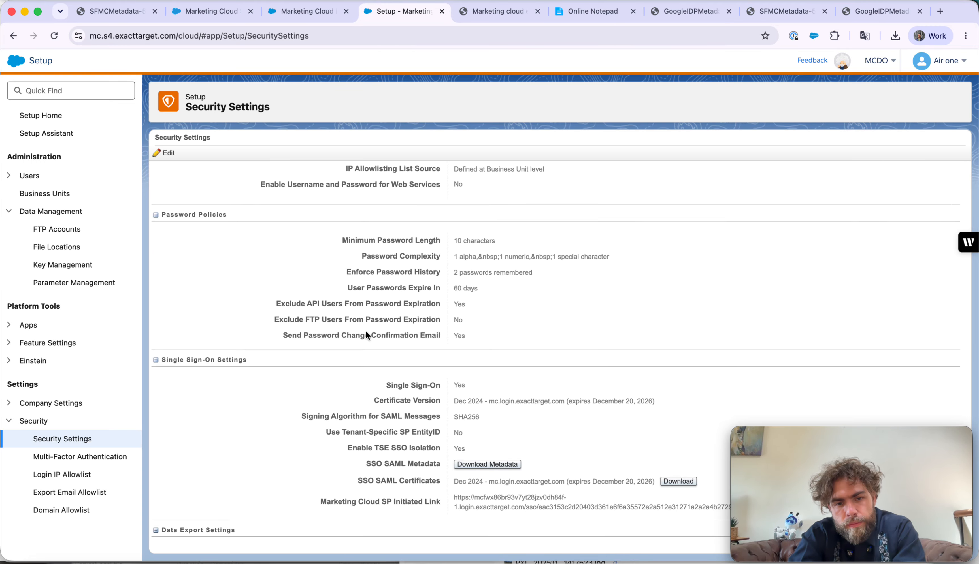
scroll(365, 331, "down", 7)
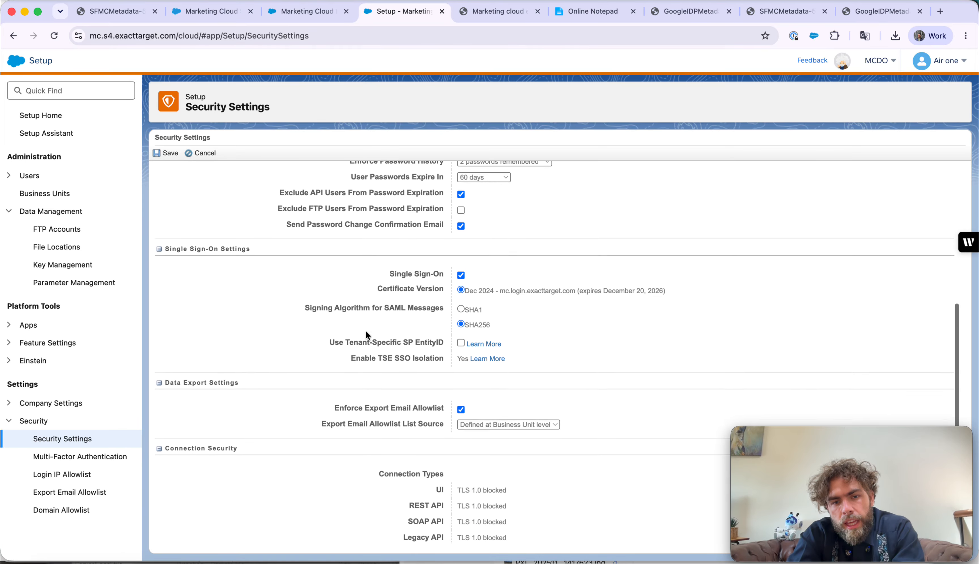
scroll(366, 330, "up", 1)
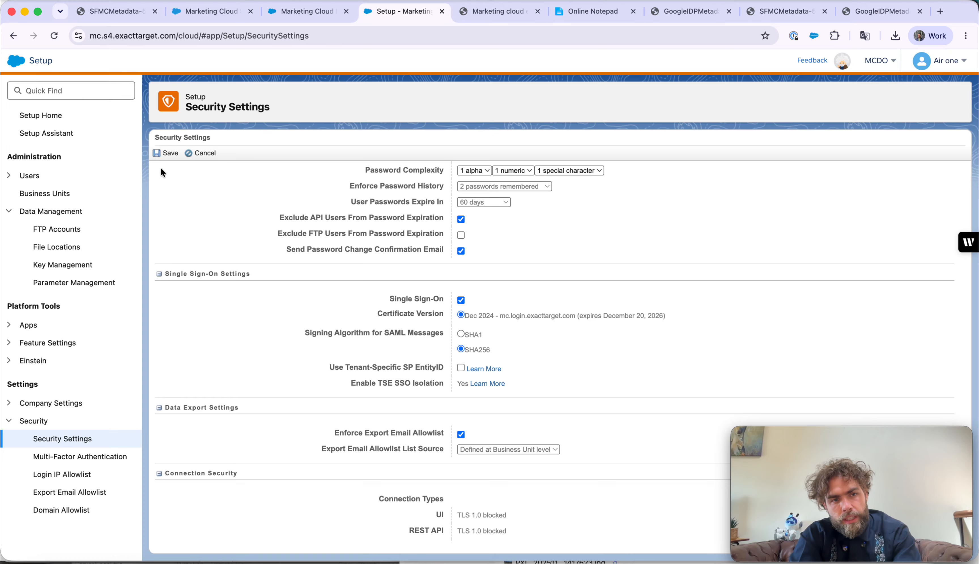
left_click(166, 153)
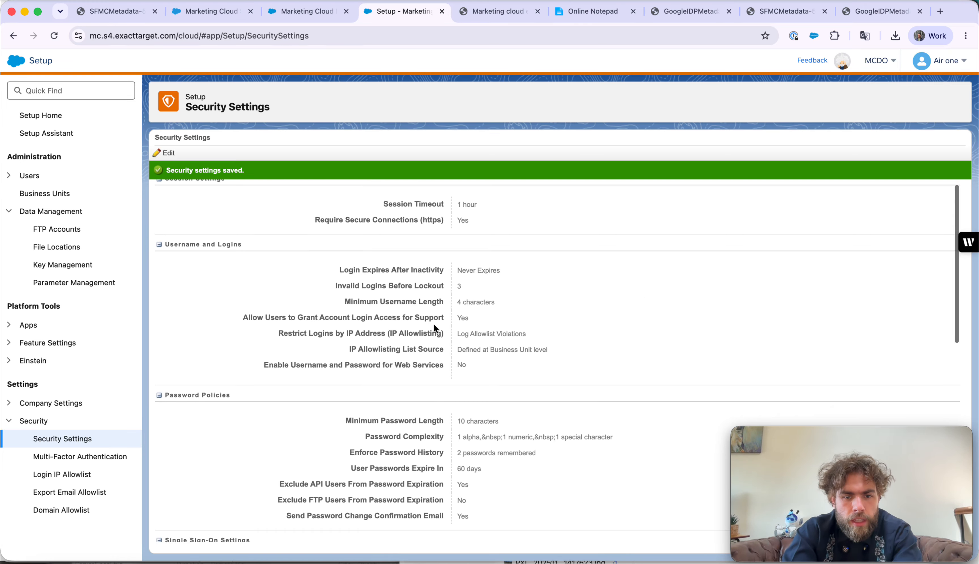
Step: Download the SSO SAML metadata from the Single Sign-On settings and look through the raw file in Safari
scroll(433, 323, "down", 7)
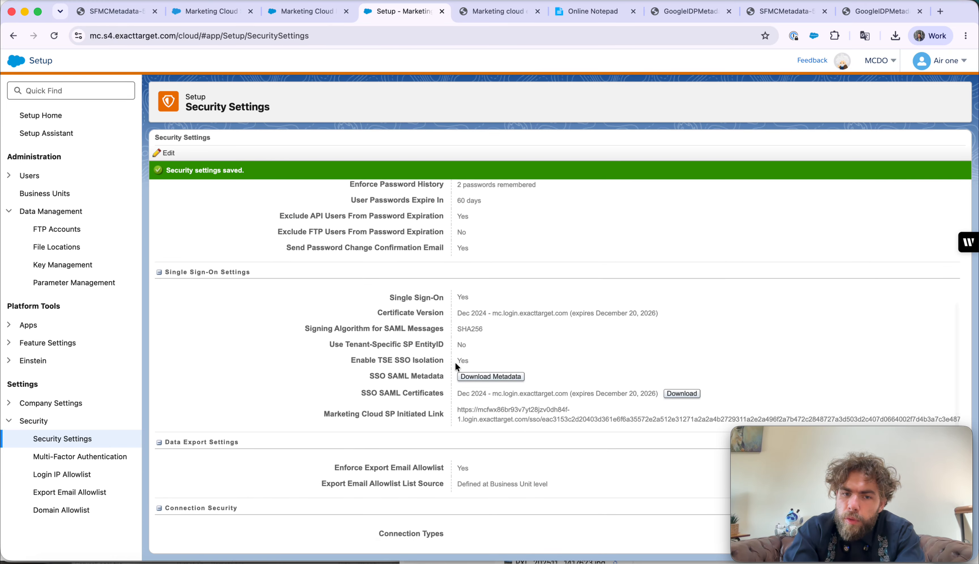
left_click(481, 378)
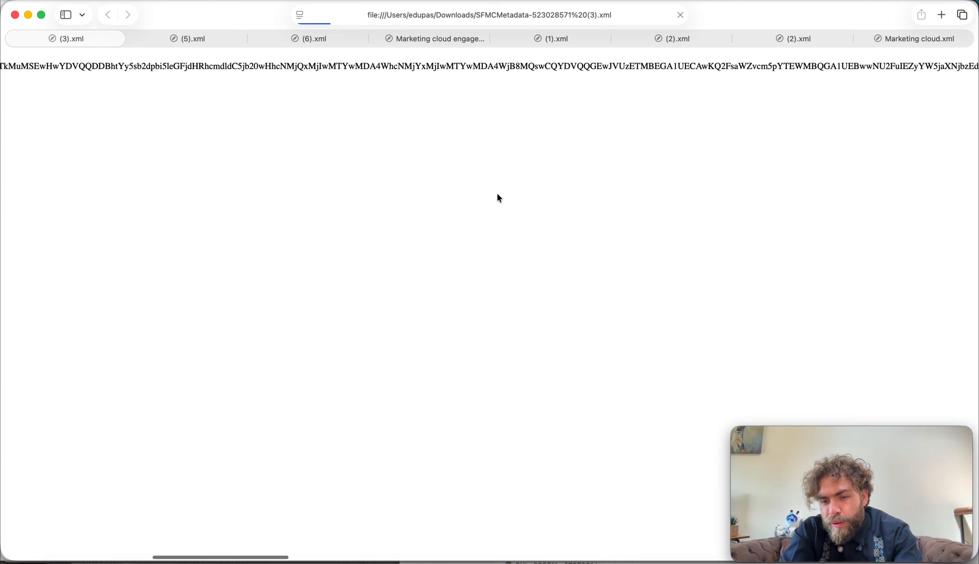
left_click(758, 65)
scroll(218, 103, "right", 10)
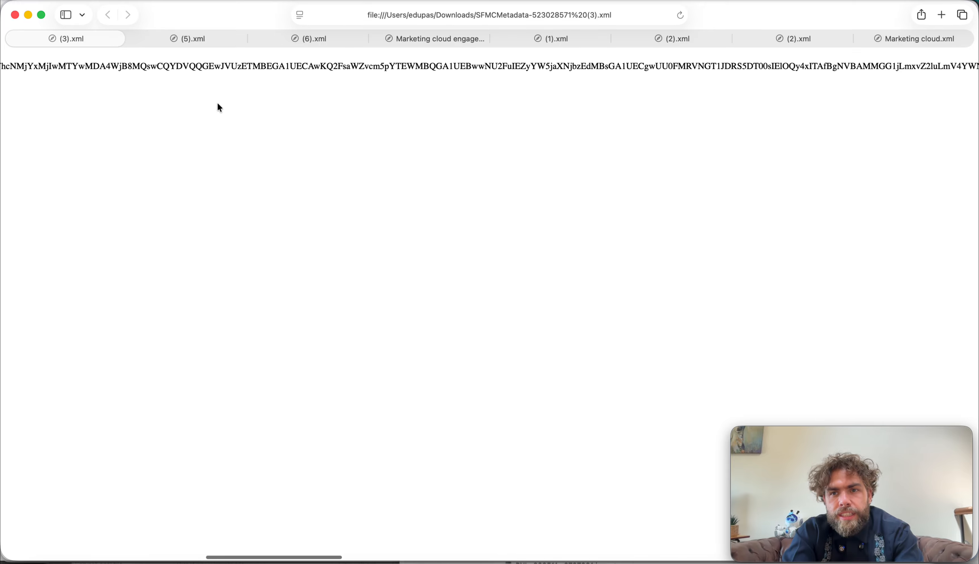
scroll(219, 108, "right", 10)
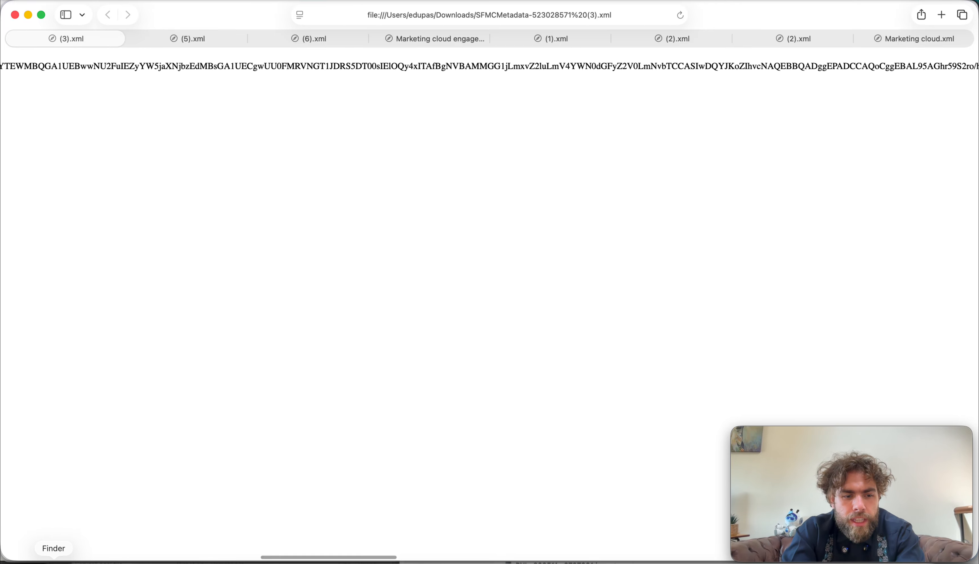
Step: Switch to Finder and open the newly downloaded SFMCMetadata XML file from Downloads in Google Chrome
left_click(53, 561)
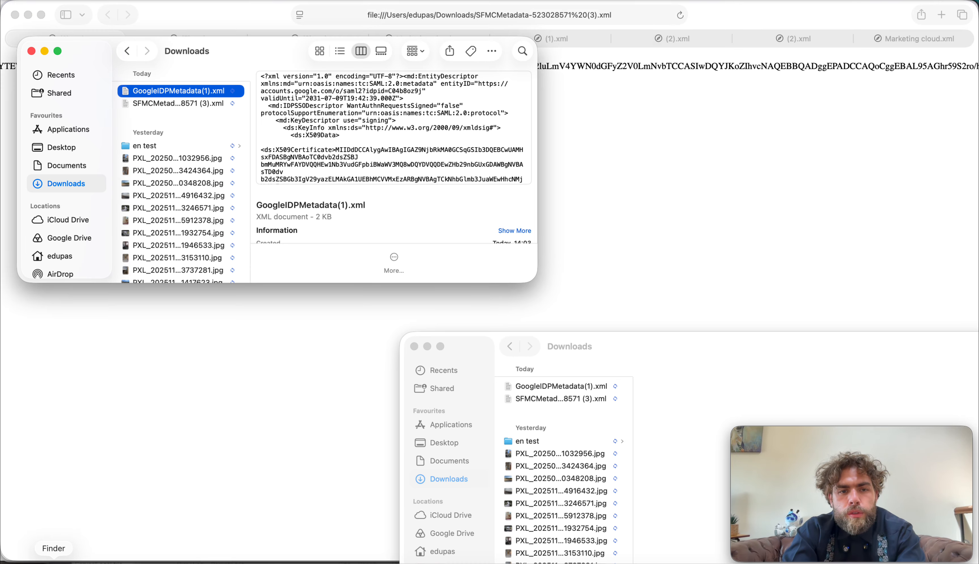
left_click(155, 103)
right_click(154, 103)
mouse_move(342, 120)
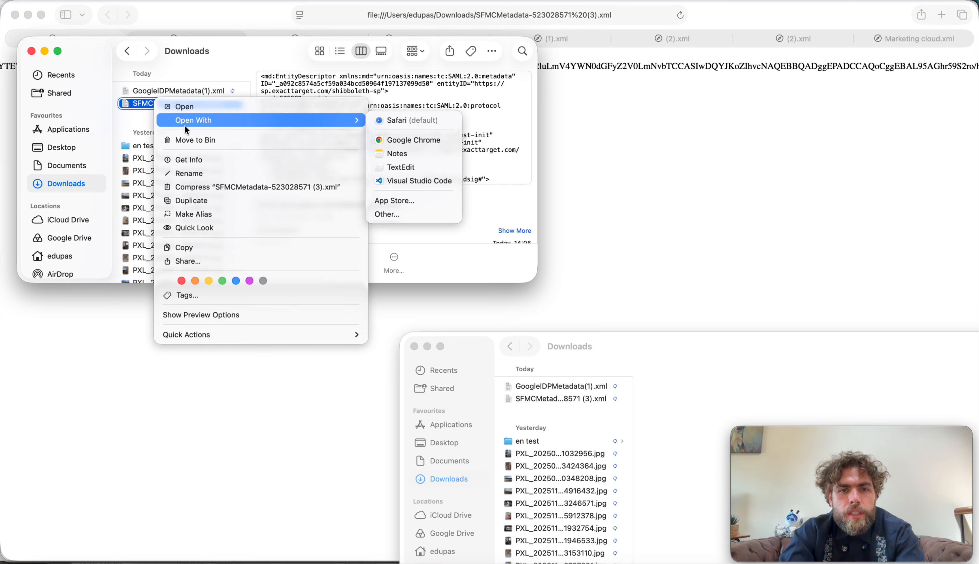
left_click(401, 140)
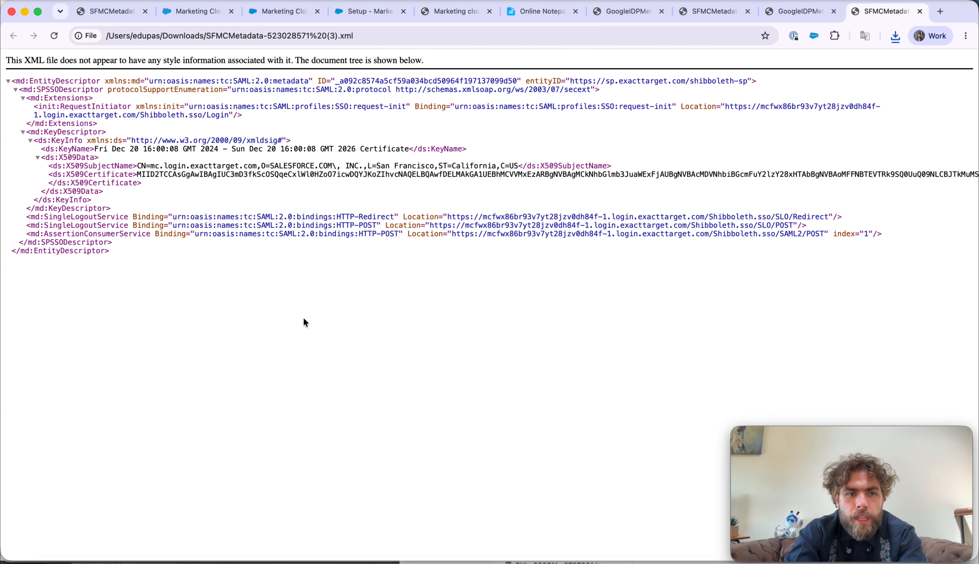
Step: Locate the entityID and AssertionConsumerService entries in the metadata and copy the AssertionConsumerService Location URL
left_click_drag(249, 284, 77, 149)
left_click(77, 150)
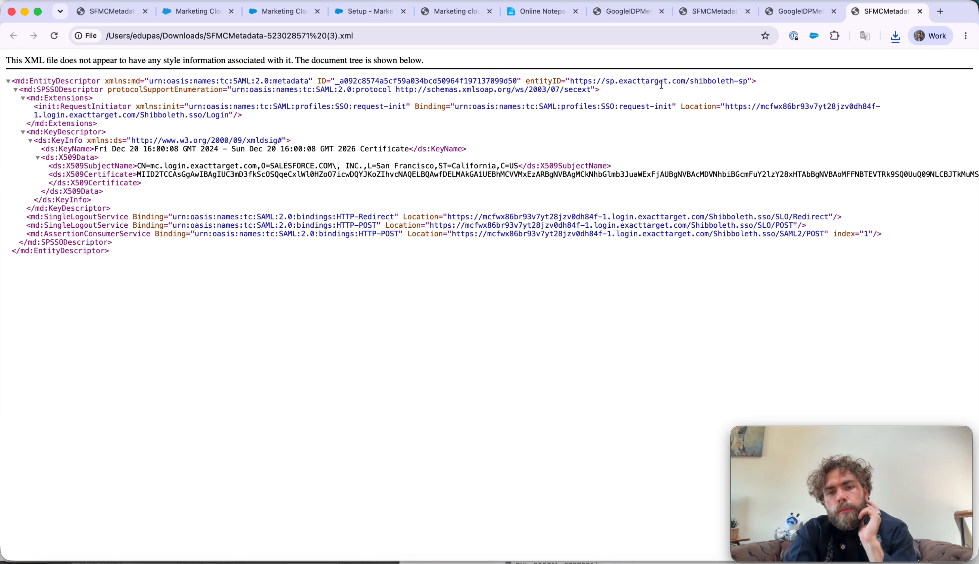
left_click_drag(520, 81, 689, 81)
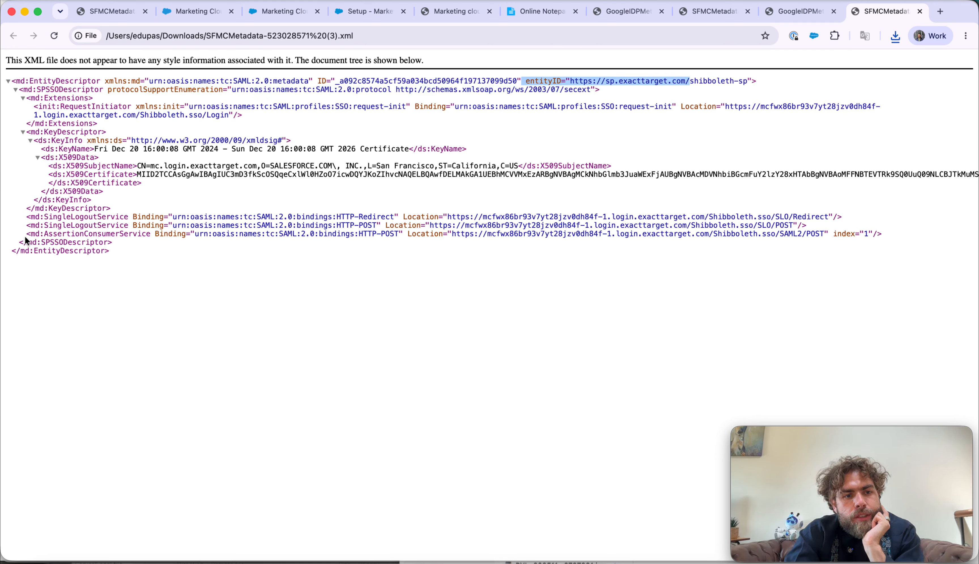
left_click_drag(40, 234, 172, 234)
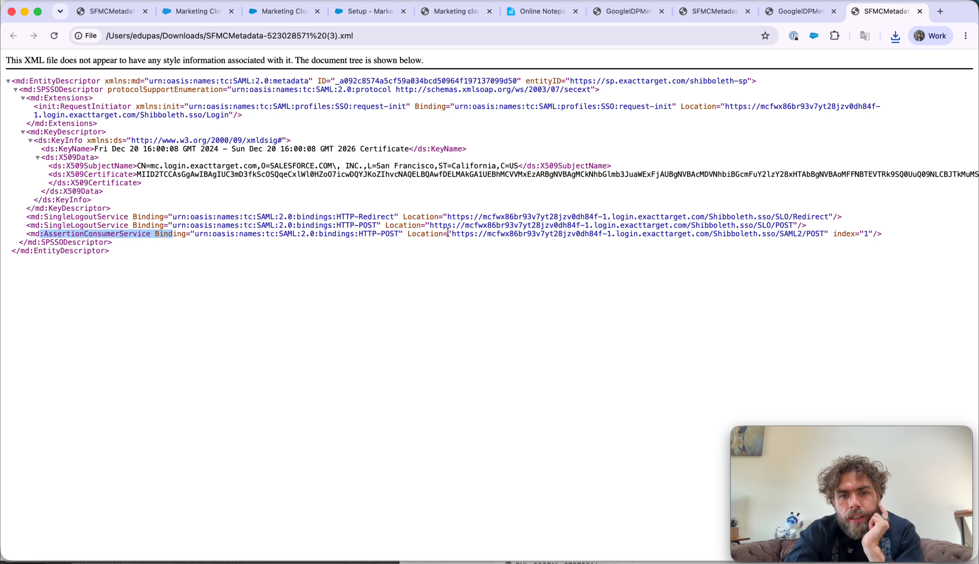
left_click_drag(451, 234, 824, 235)
key("super+c")
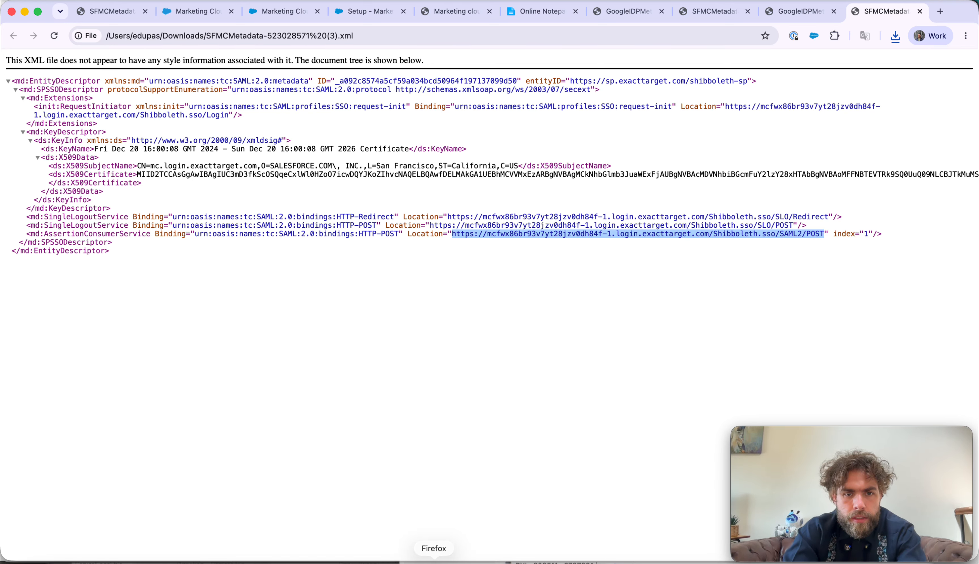
Step: Switch to Firefox, advance the custom SAML app to the service provider details, and paste the copied URL as the ACS URL
left_click(434, 560)
scroll(567, 324, "down", 2)
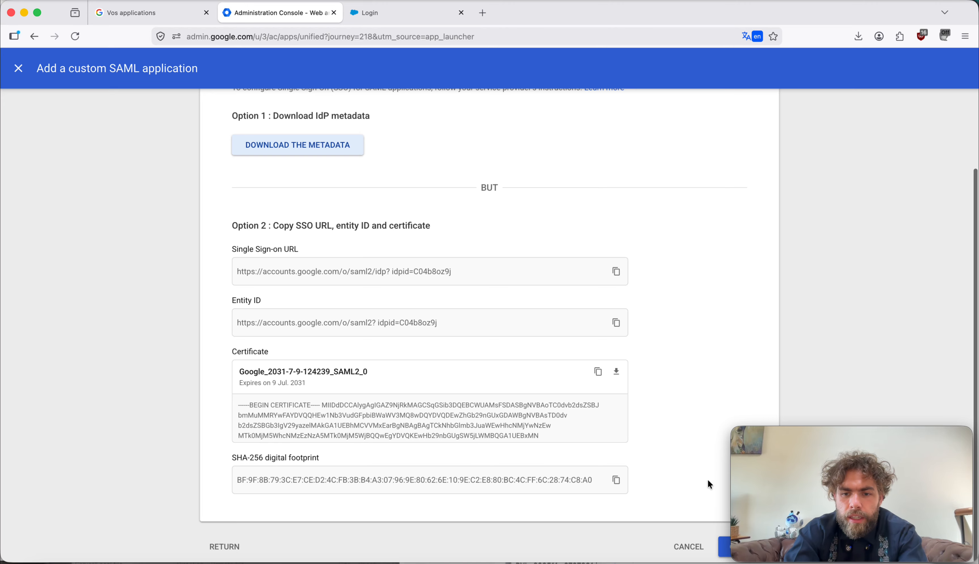
left_click(723, 546)
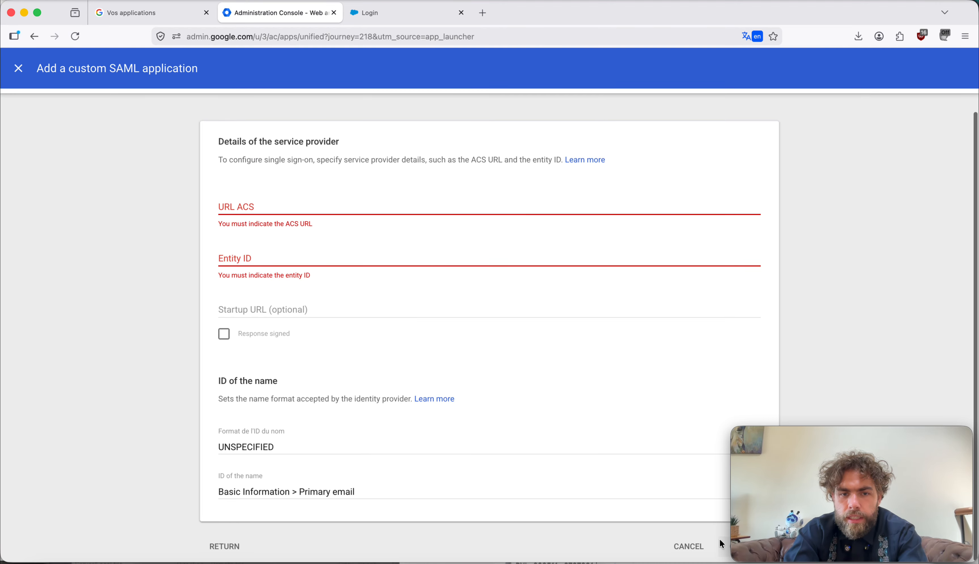
left_click(263, 209)
key("super+v")
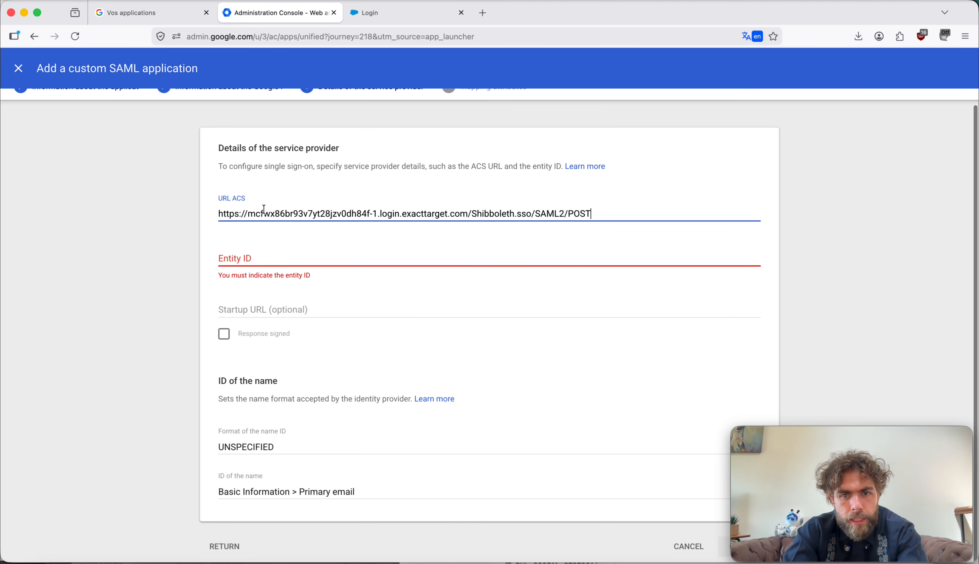
left_click(251, 255)
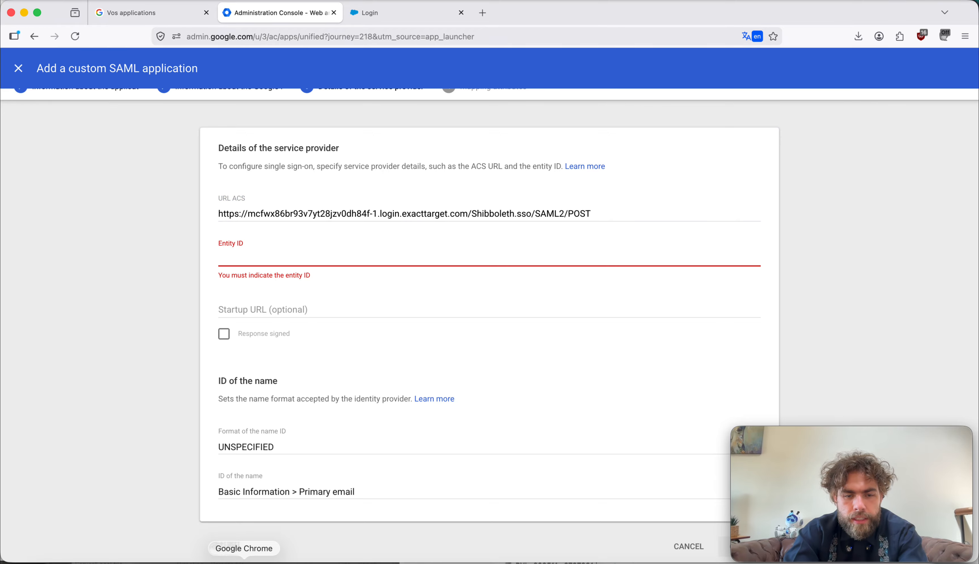
left_click(244, 560)
left_click_drag(746, 81, 570, 79)
key("super+c")
left_click(434, 560)
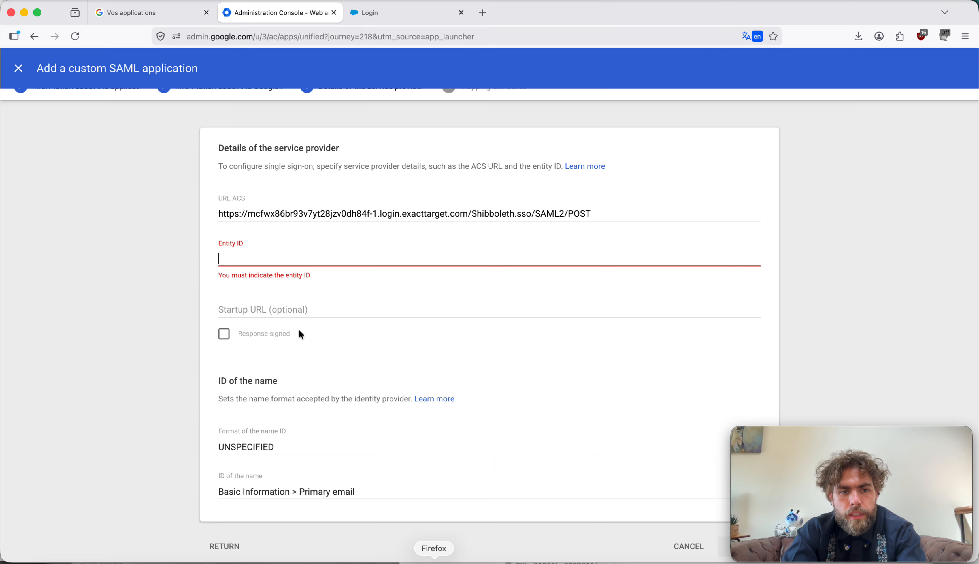
key("super+v")
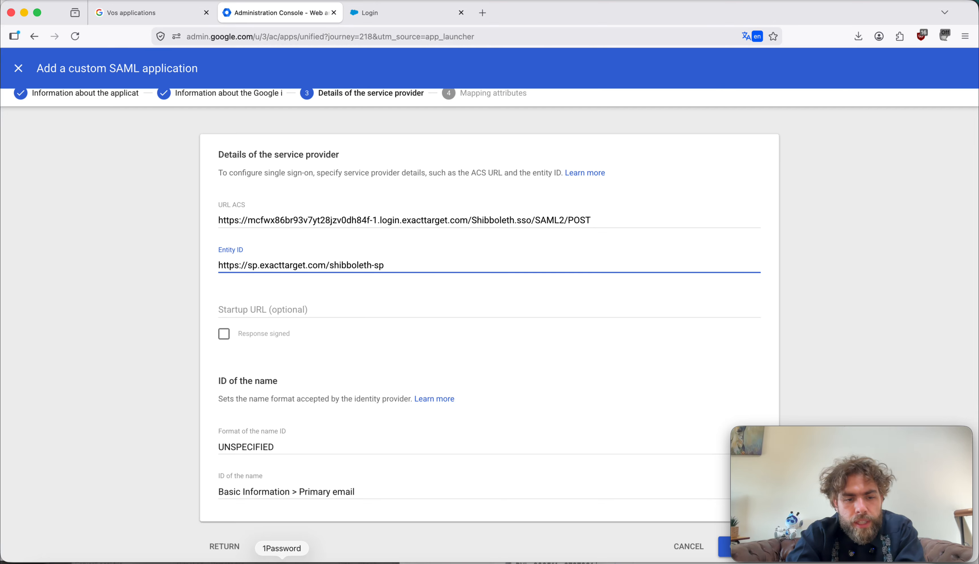
Step: Copy the Marketing Cloud SP Initiated Link from Security Settings in Chrome into the SAML app's Startup URL in Firefox
left_click(244, 559)
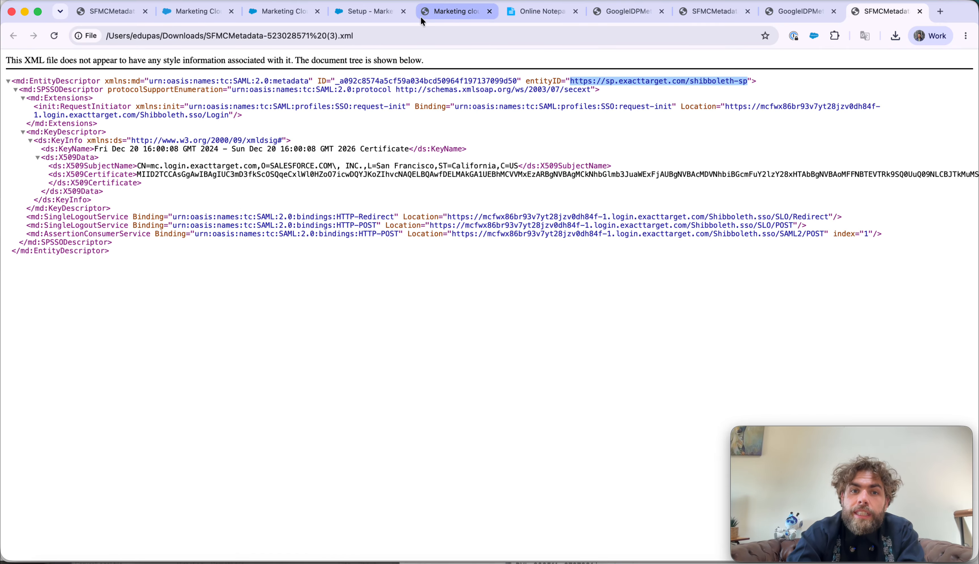
left_click(373, 14)
scroll(456, 414, "down", 3)
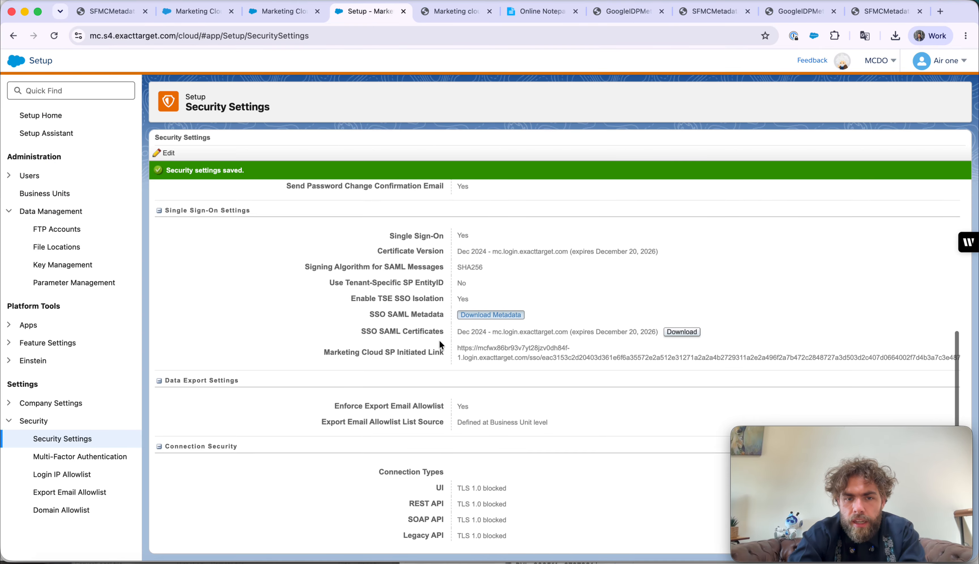
left_click(455, 349)
left_click_drag(455, 349, 463, 363)
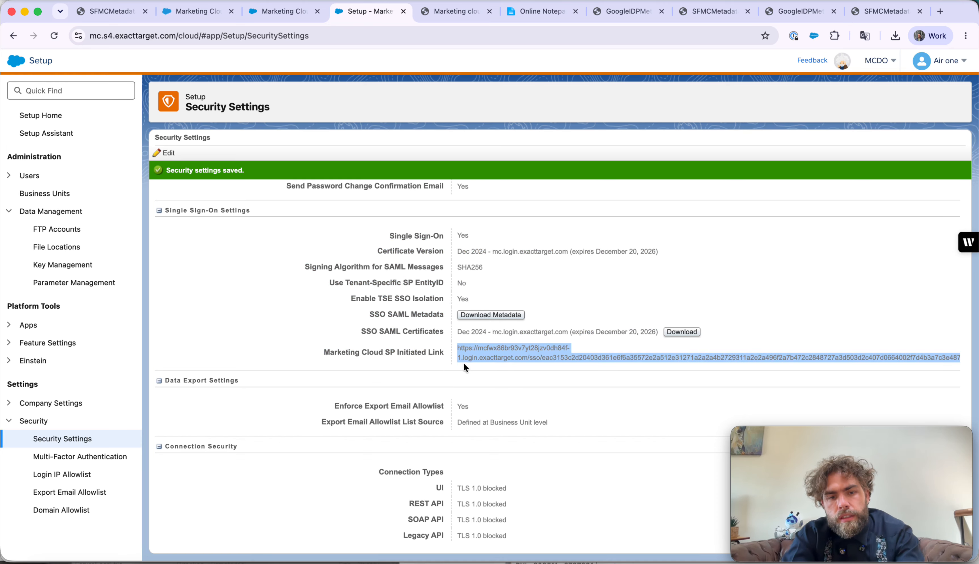
left_click(434, 563)
left_click(332, 314)
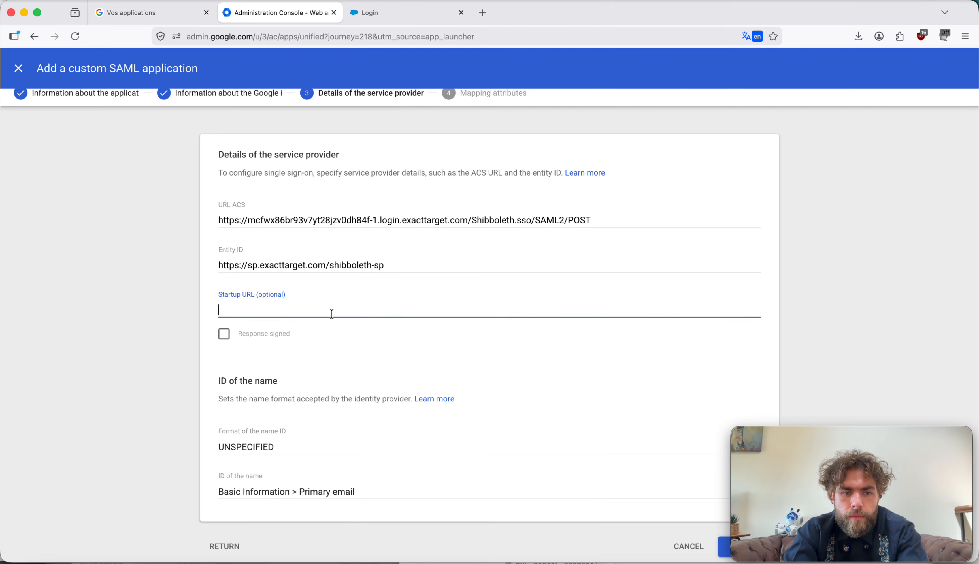
key("super+v")
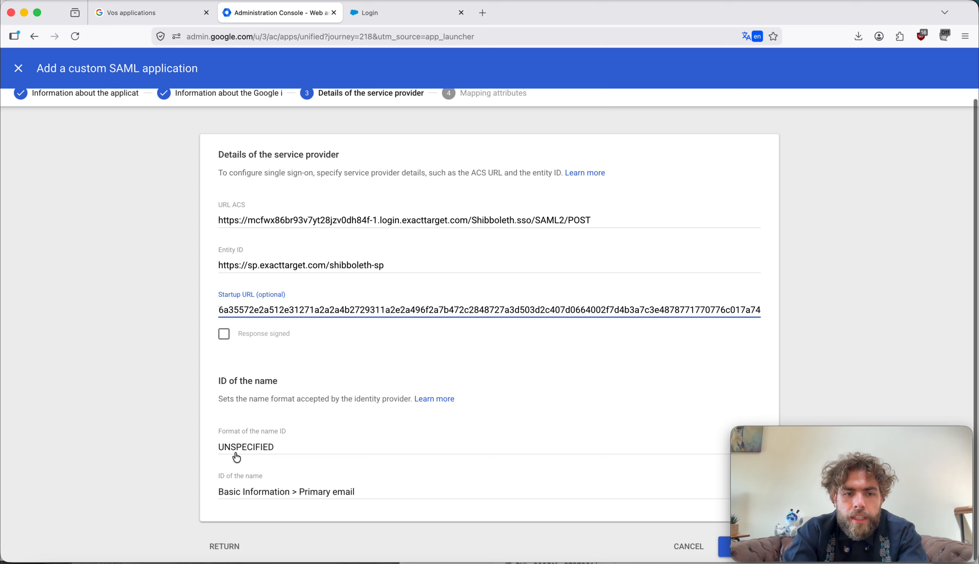
Step: Set the name ID format to EMAIL, keep Basic Information > Primary email as the name ID, and continue to attribute mapping
left_click(175, 427)
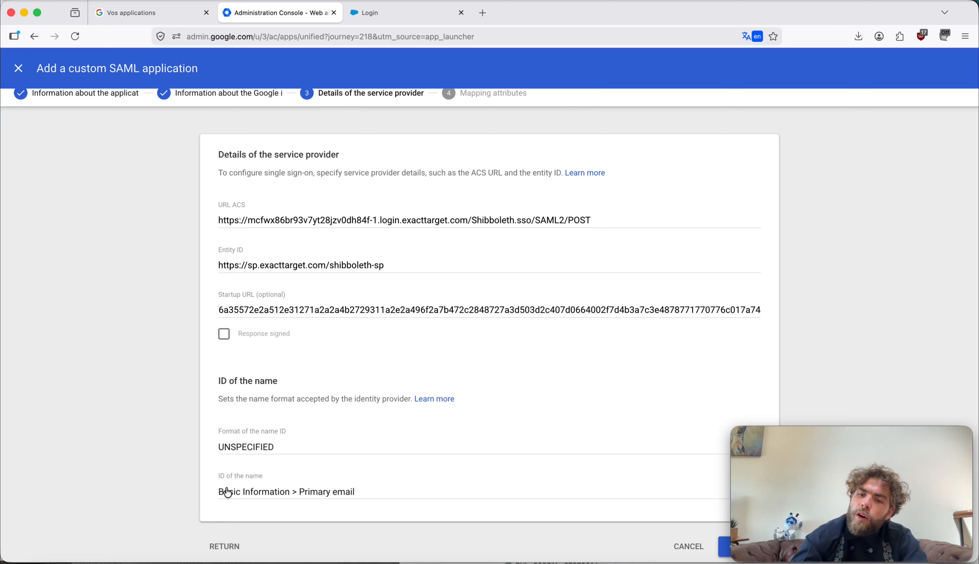
left_click(248, 449)
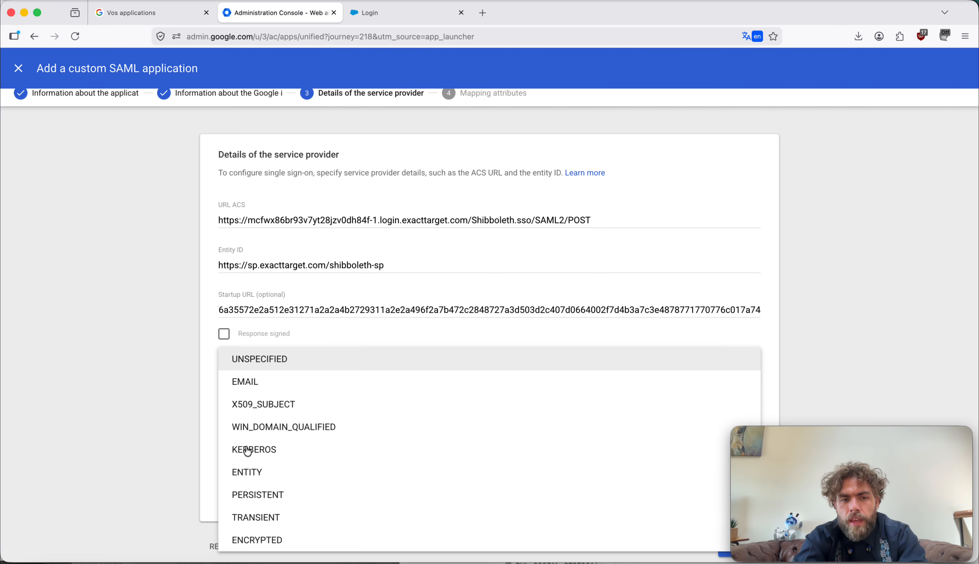
left_click(230, 388)
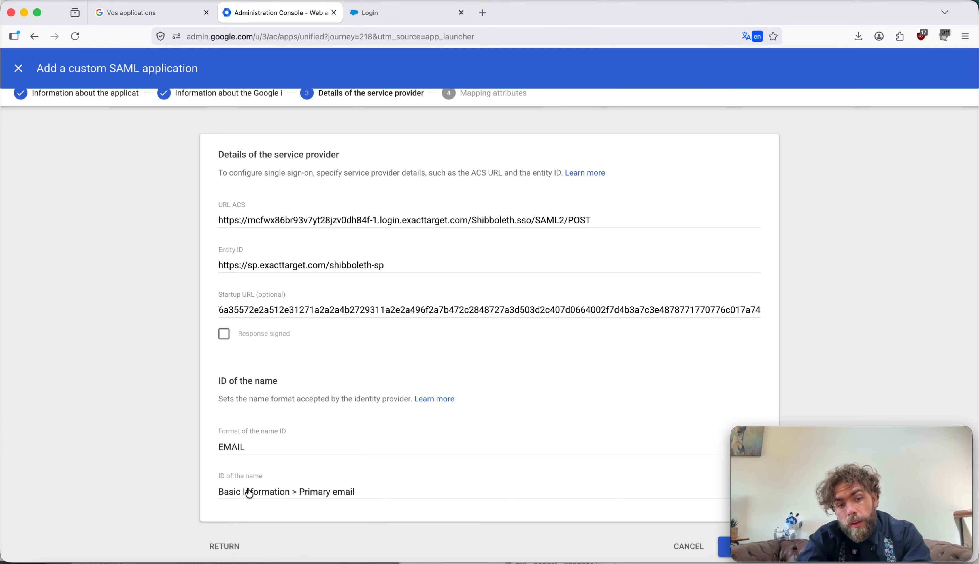
left_click(720, 545)
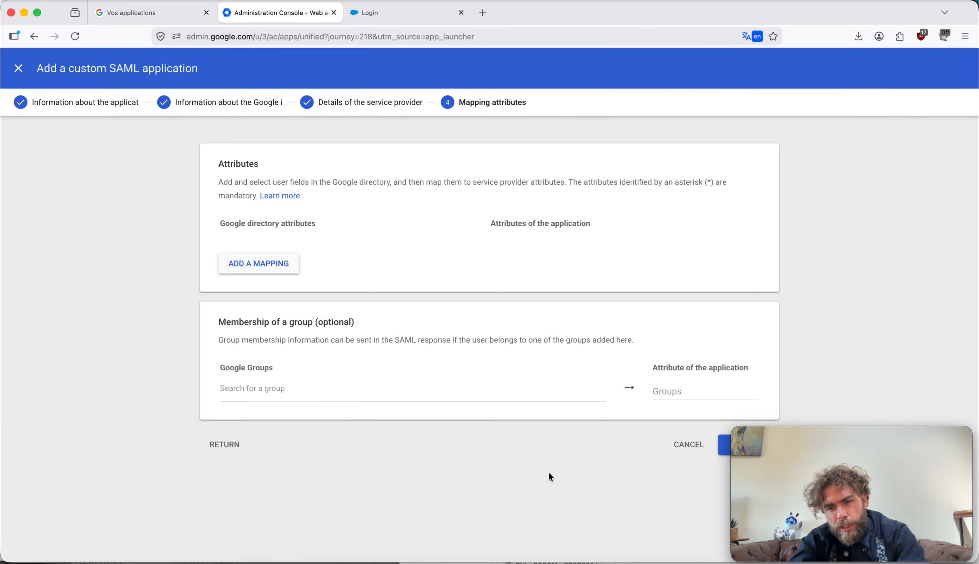
Step: Finish creating the custom SAML app without attribute mappings and translate its details page from French to English
left_click(720, 452)
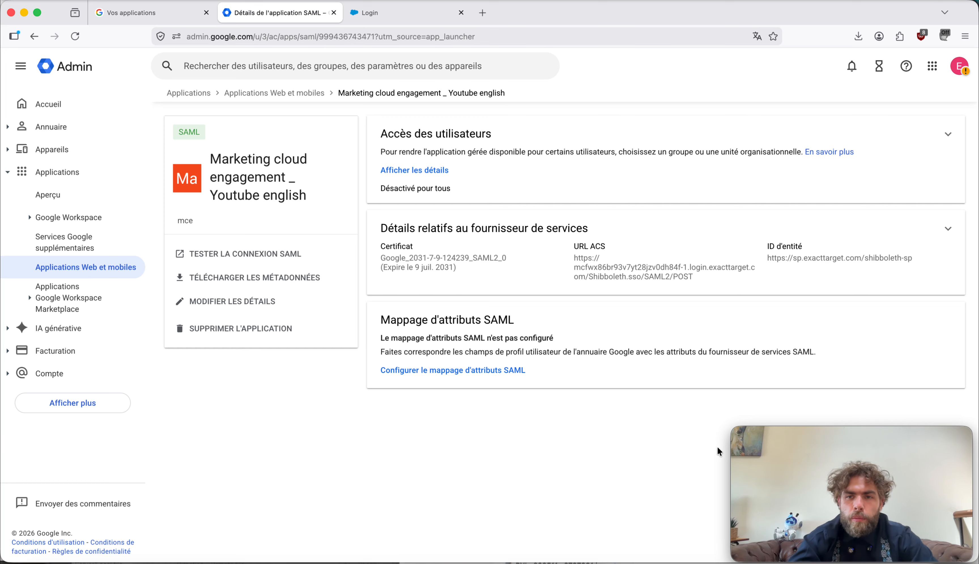
left_click(756, 36)
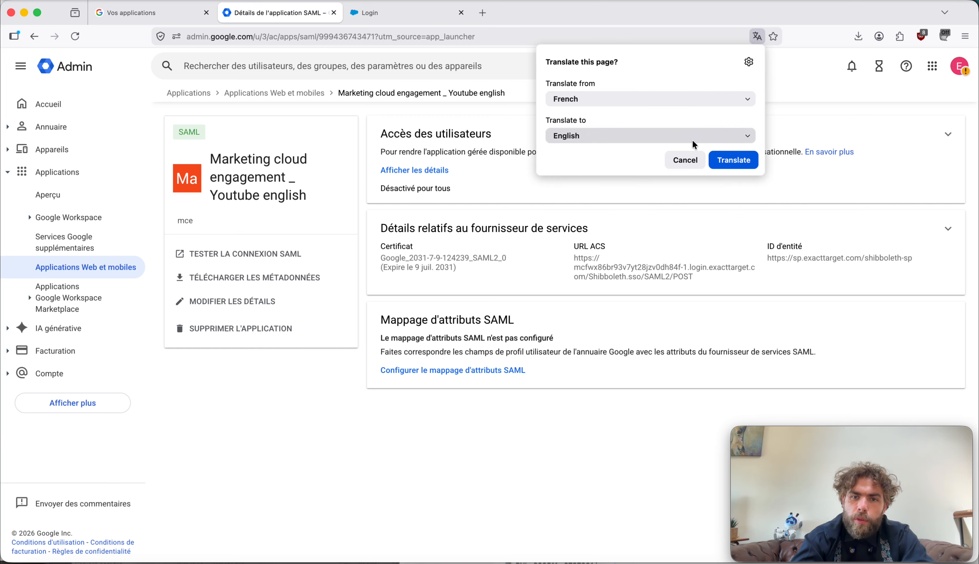
left_click(733, 160)
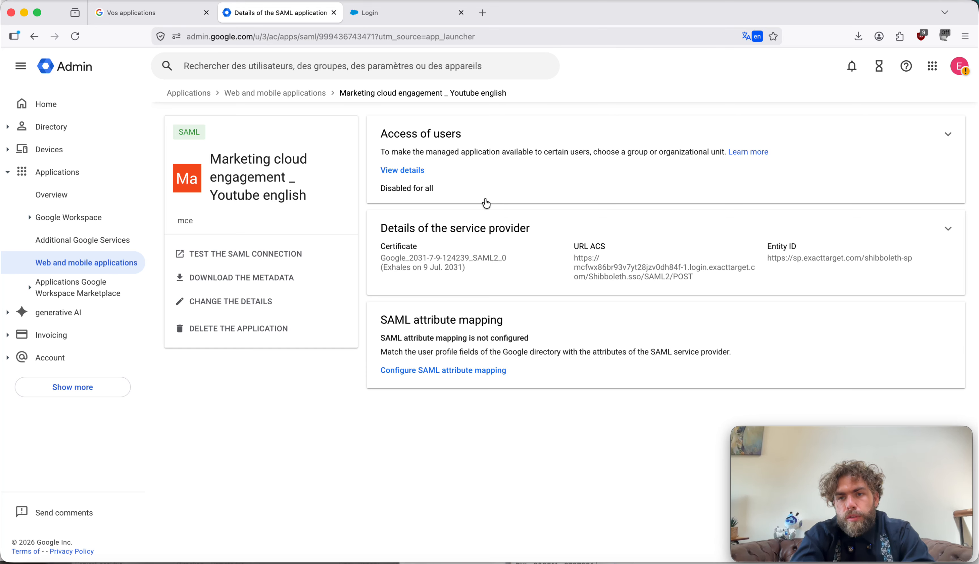
Step: Activate the SAML app for all users, translate the service status page from French to English, and save the change
left_click(947, 135)
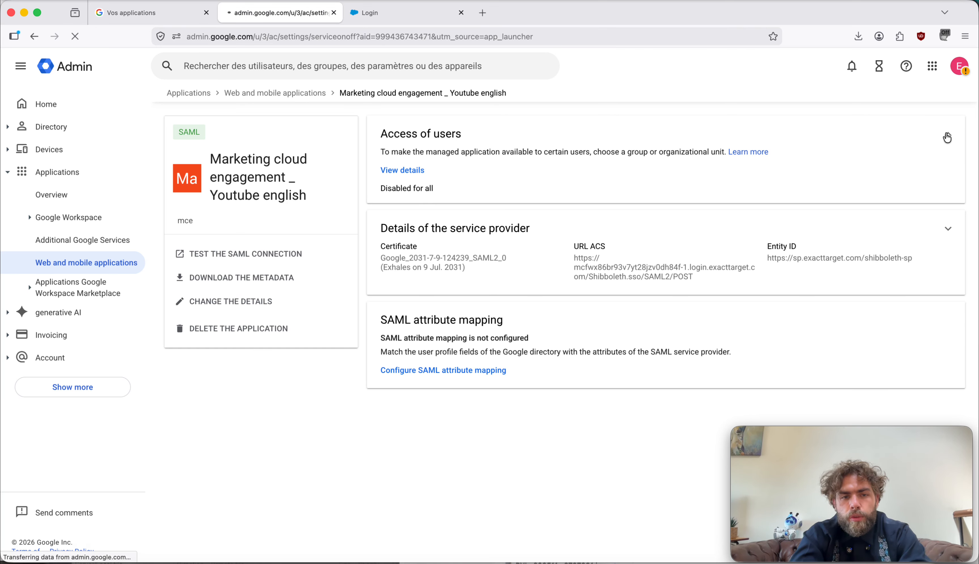
left_click(551, 212)
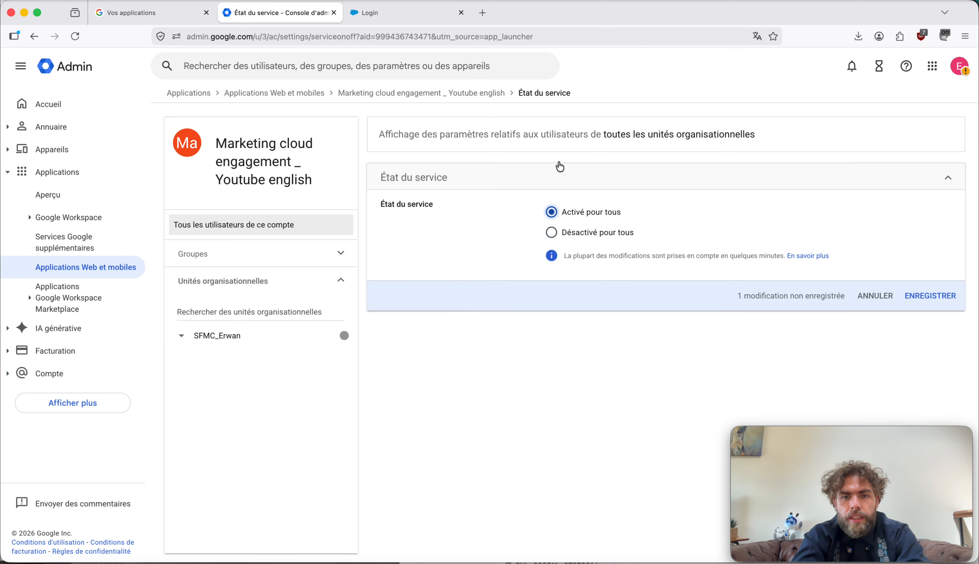
left_click(760, 36)
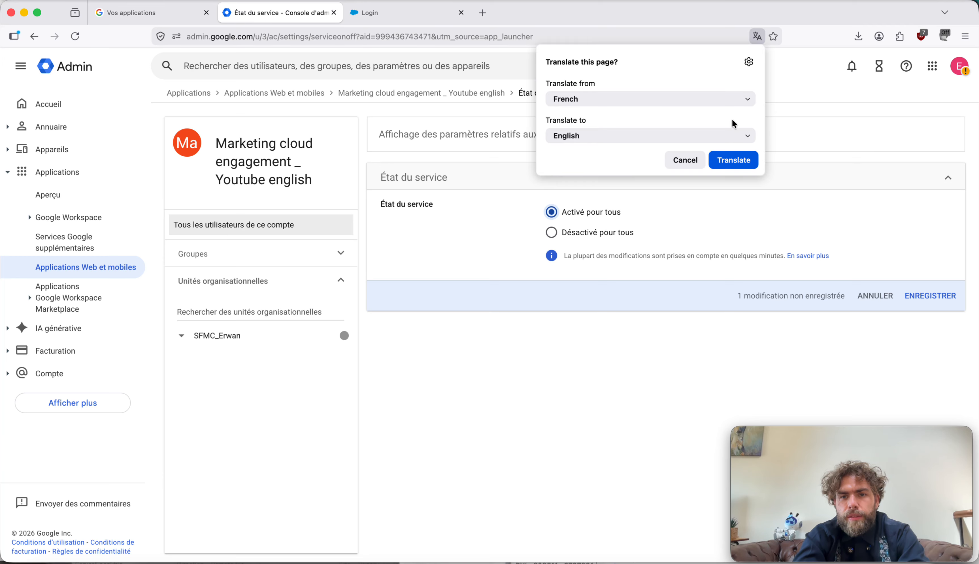
left_click(730, 162)
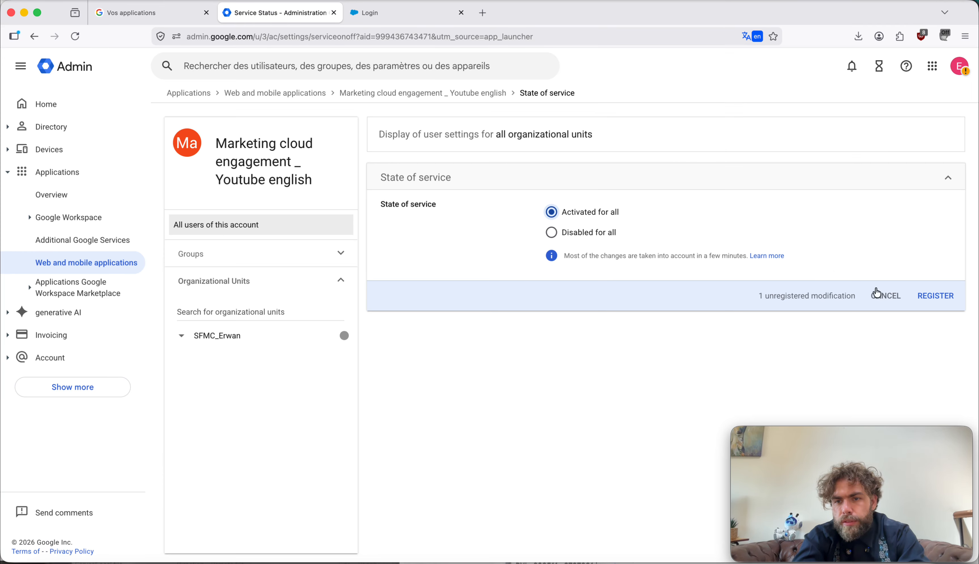
left_click(936, 296)
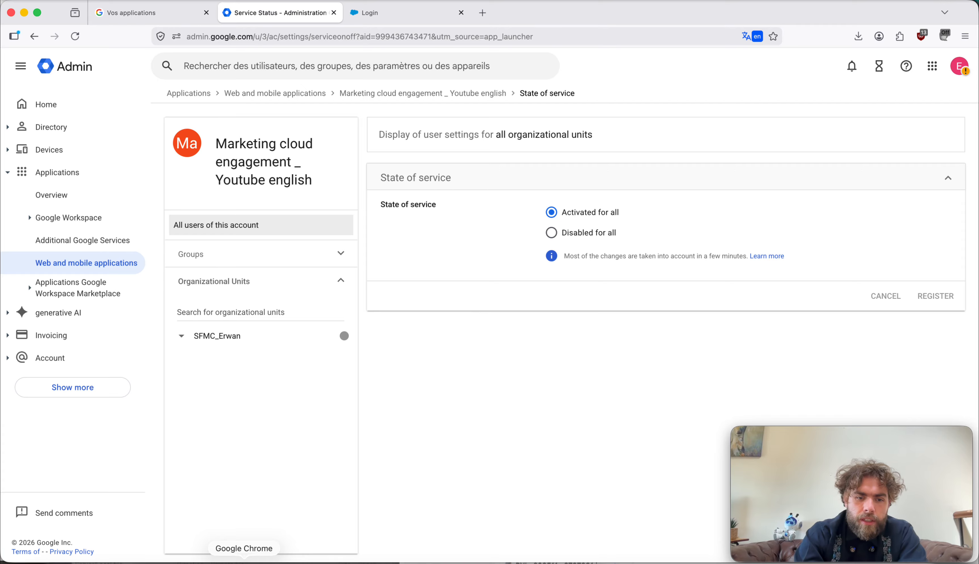
Step: Switch to Chrome and open the first user in the Marketing Cloud Setup user list for editing
left_click(244, 562)
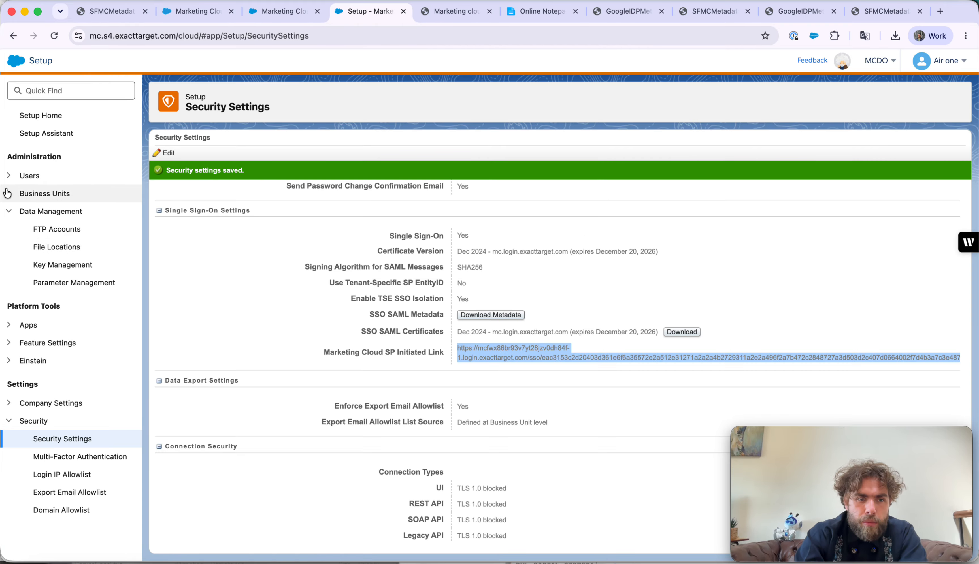
left_click(9, 177)
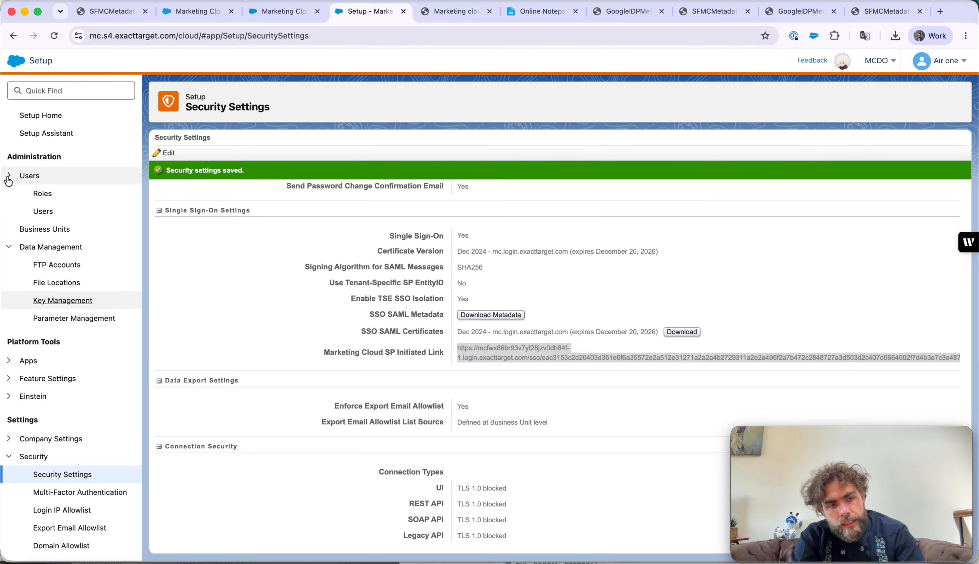
left_click(38, 211)
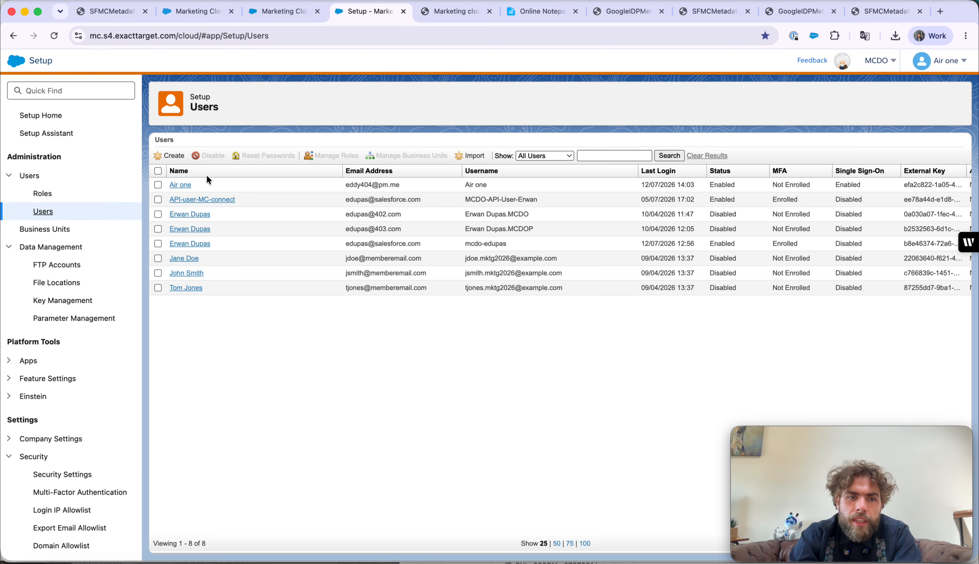
left_click(185, 186)
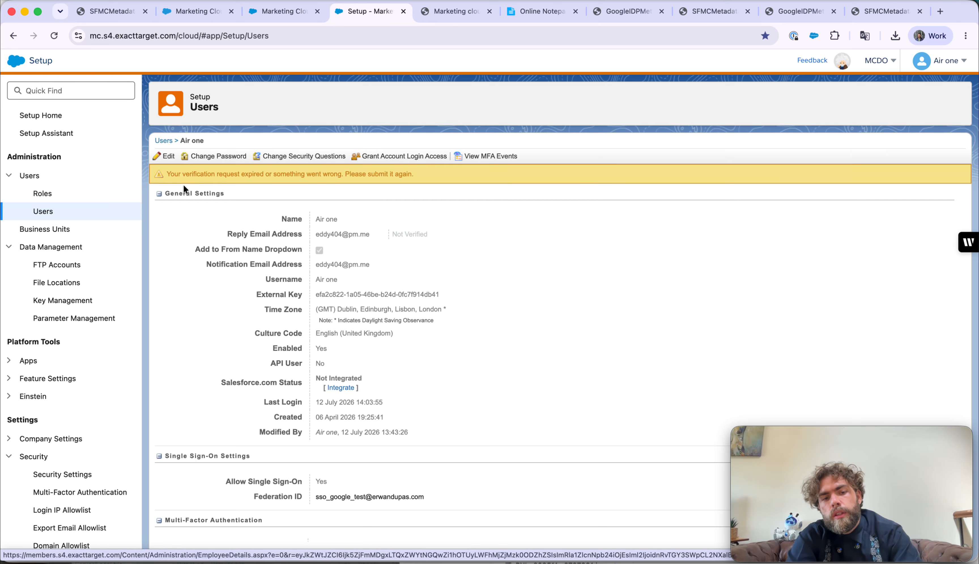
left_click(168, 159)
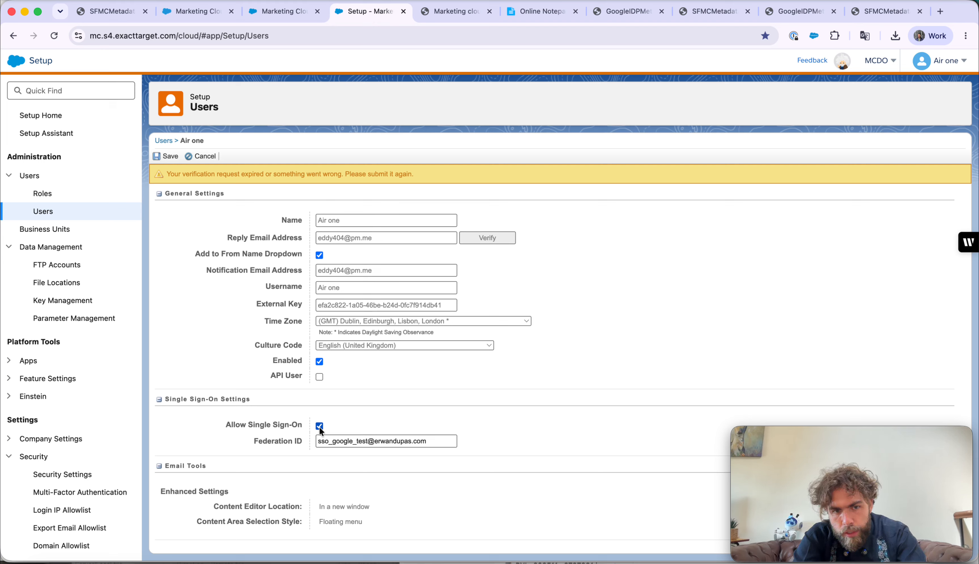
left_click_drag(253, 441, 275, 440)
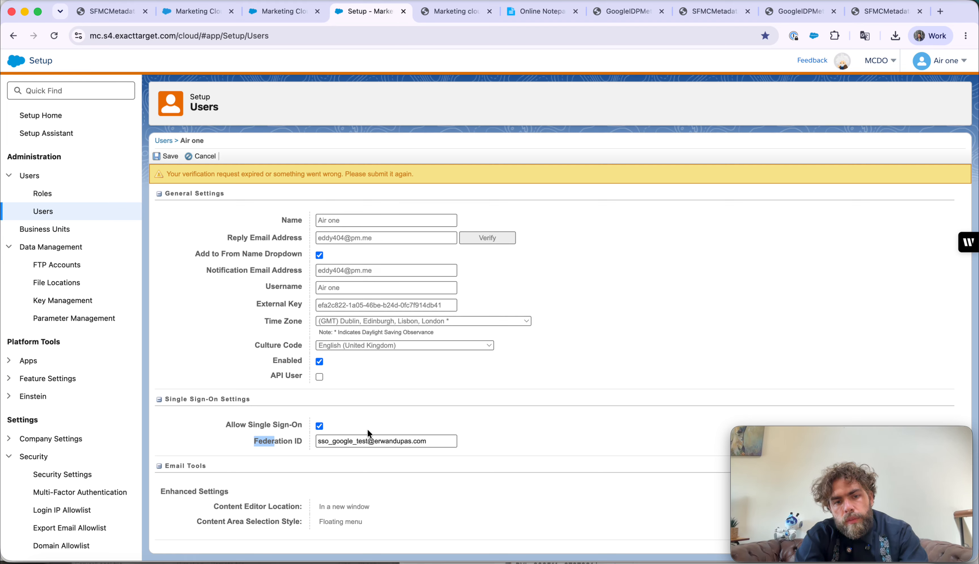
double_click(362, 445)
key("super+a")
key("BackSpace")
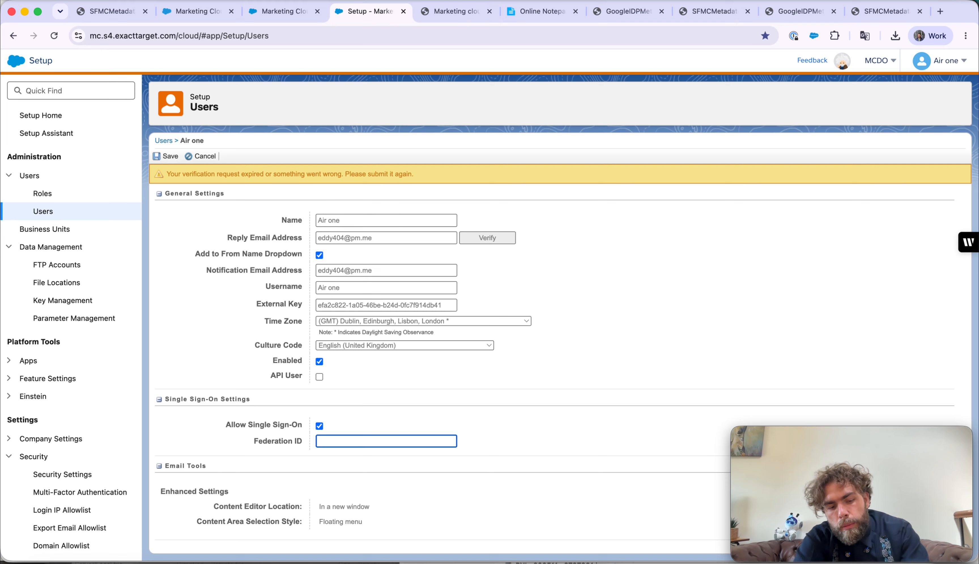
key("super+z")
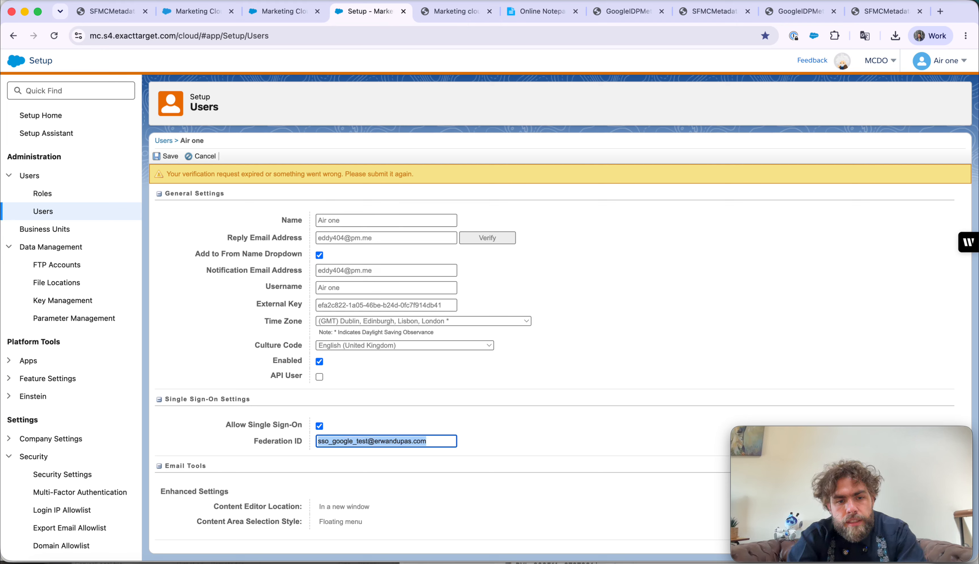
left_click(499, 407)
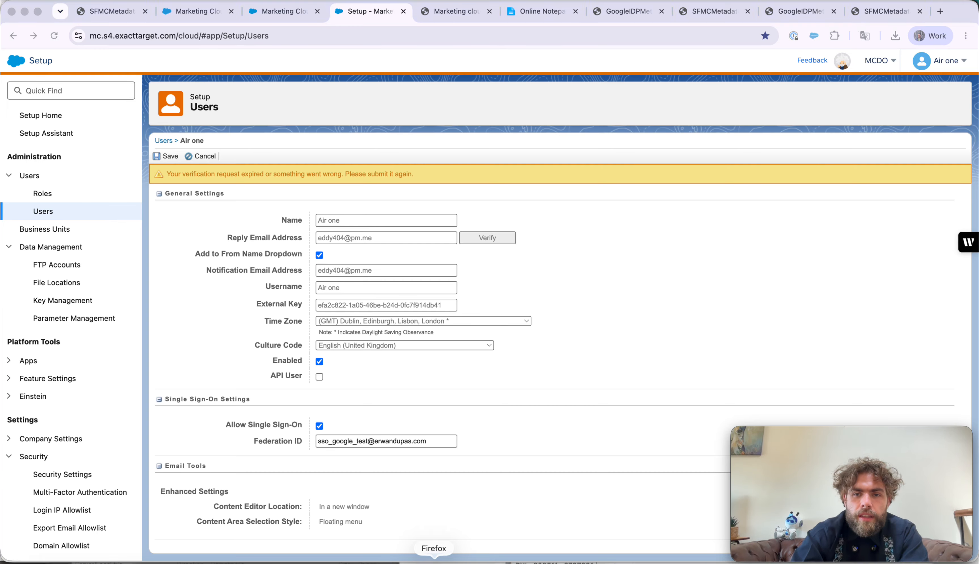
Step: Switch to Firefox and check the signed-in Google account's e-mail address against the Federation ID
left_click(434, 561)
left_click(957, 68)
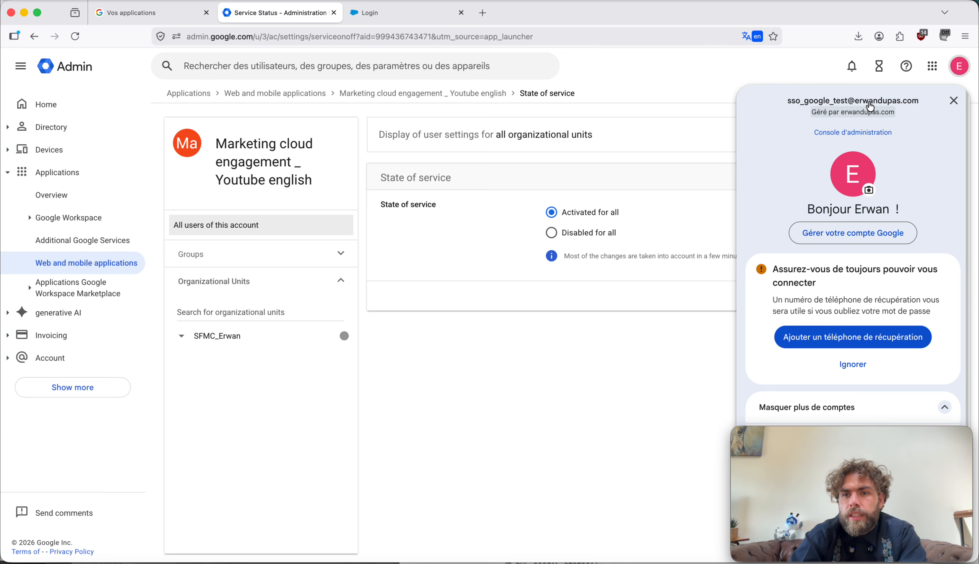
left_click(430, 461)
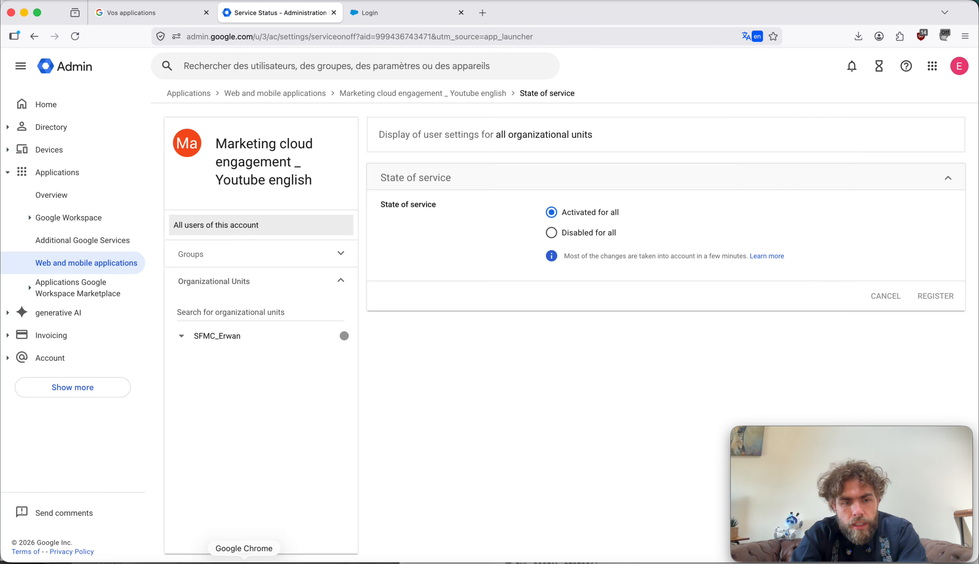
Step: Return to Chrome and save the Marketing Cloud user with Allow Single Sign-On enabled and the Google account's e-mail as Federation ID
left_click(244, 562)
scroll(286, 423, "down", 1)
scroll(286, 423, "up", 1)
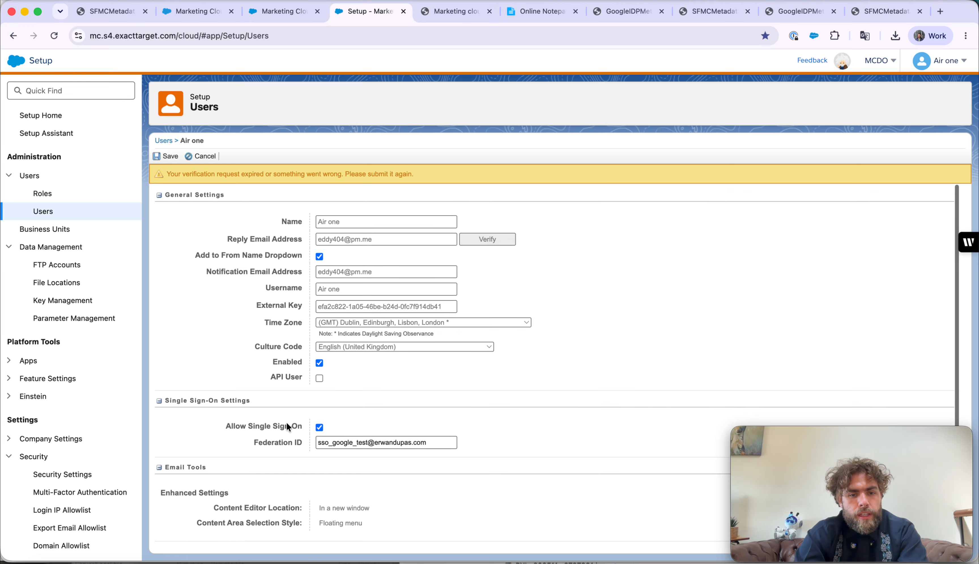
left_click(160, 157)
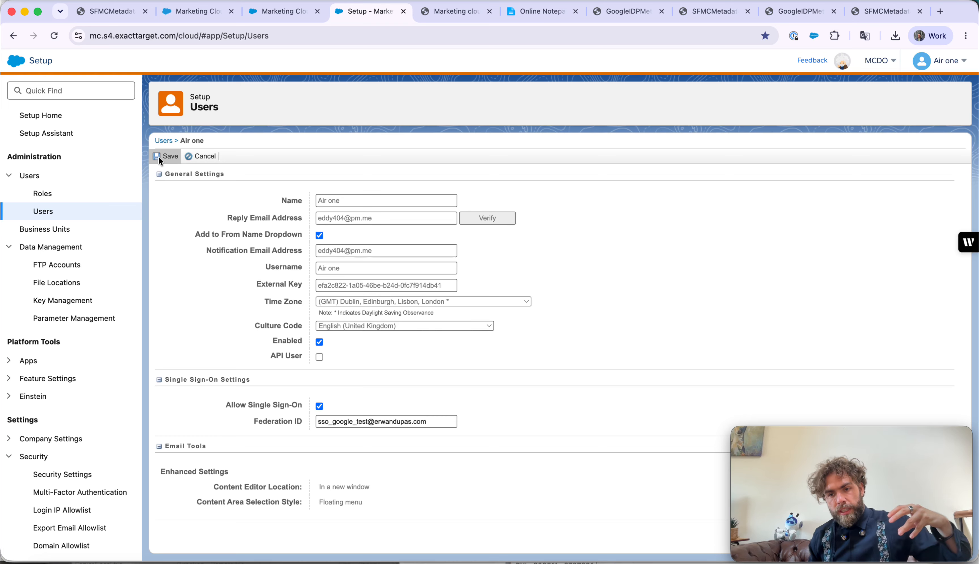
left_click(160, 159)
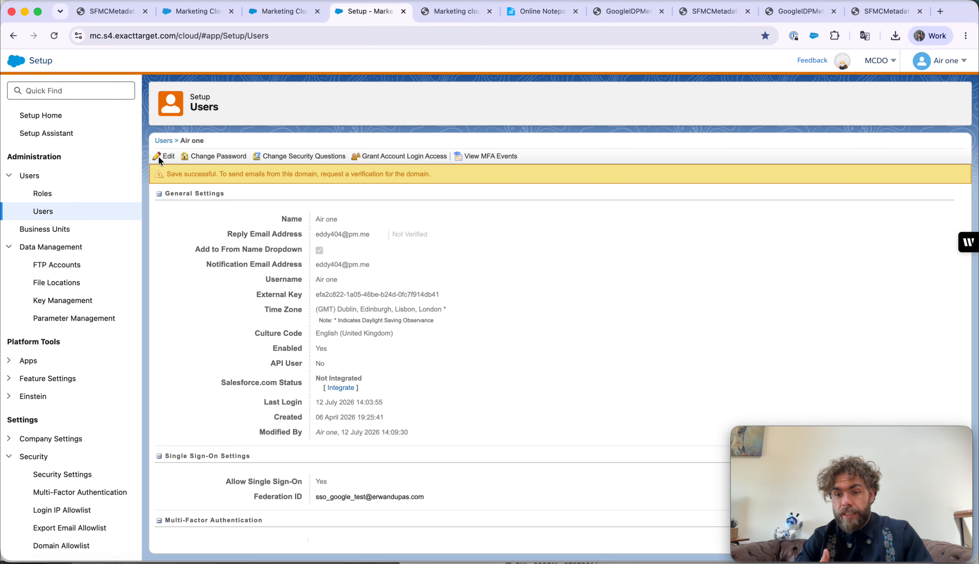
Step: Switch back to Firefox, return to the Marketing cloud engagement _ Youtube english app's details, and translate the page to English
left_click(434, 563)
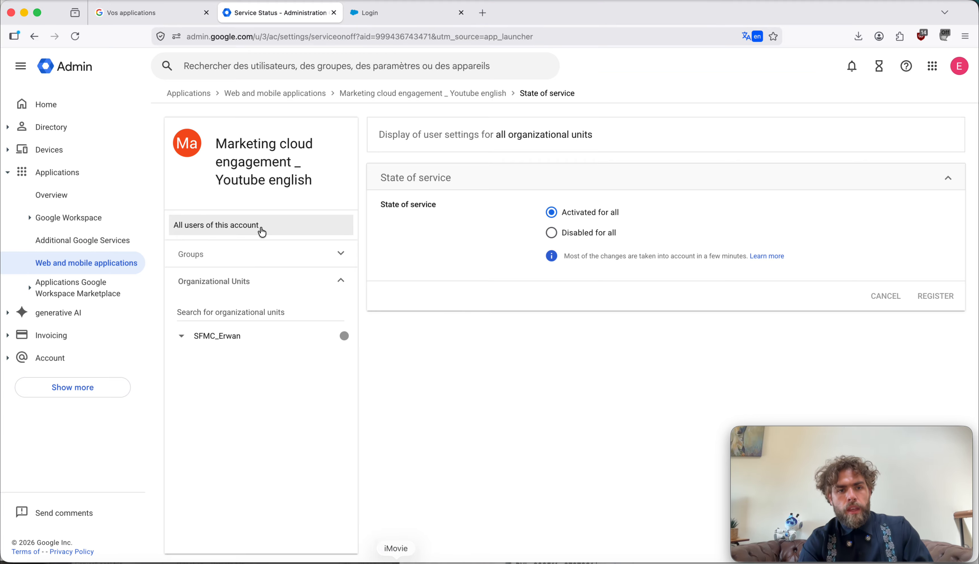
left_click(463, 97)
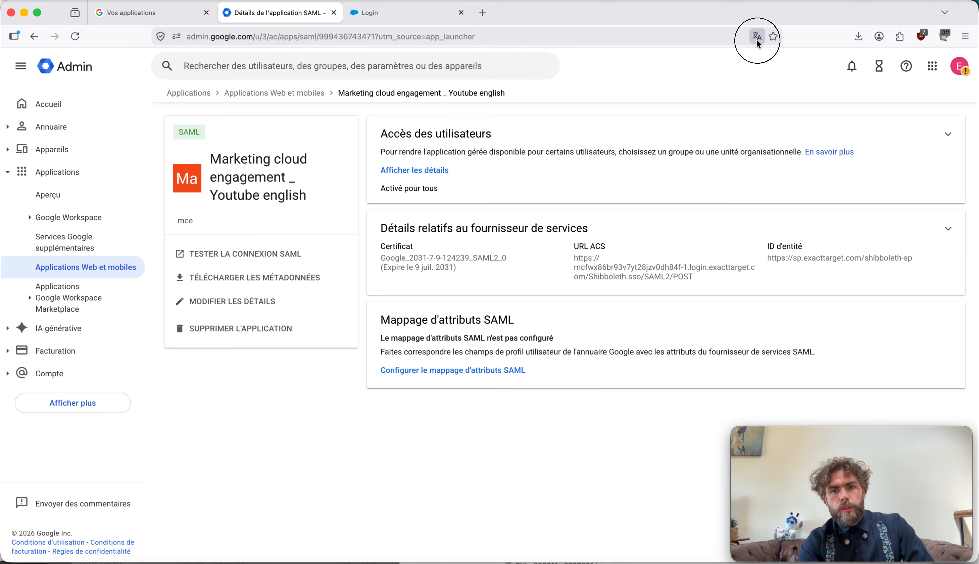
left_click(756, 38)
left_click(745, 163)
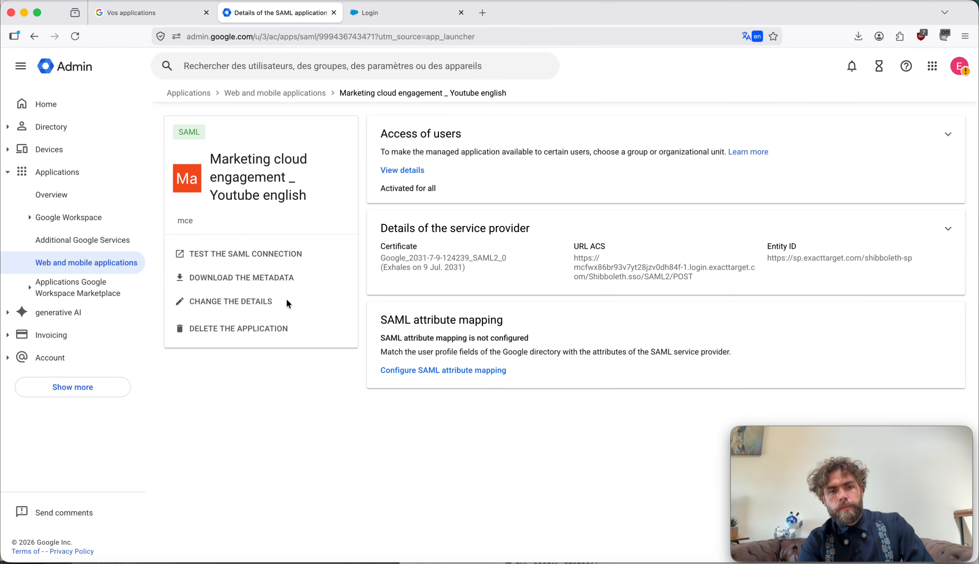
Step: Test the SAML connection by signing in with the Google Workspace account that matches the Federation ID
left_click(250, 255)
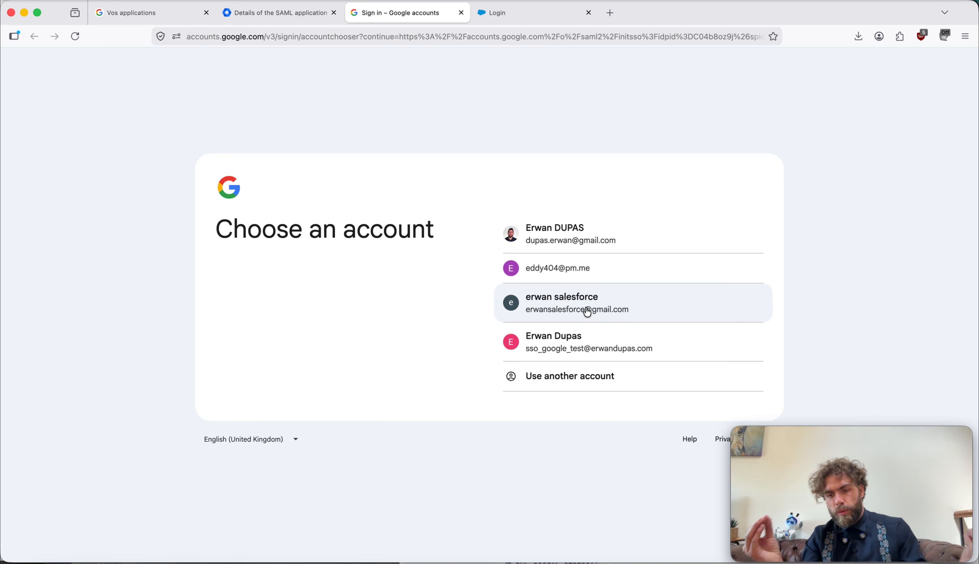
left_click(530, 352)
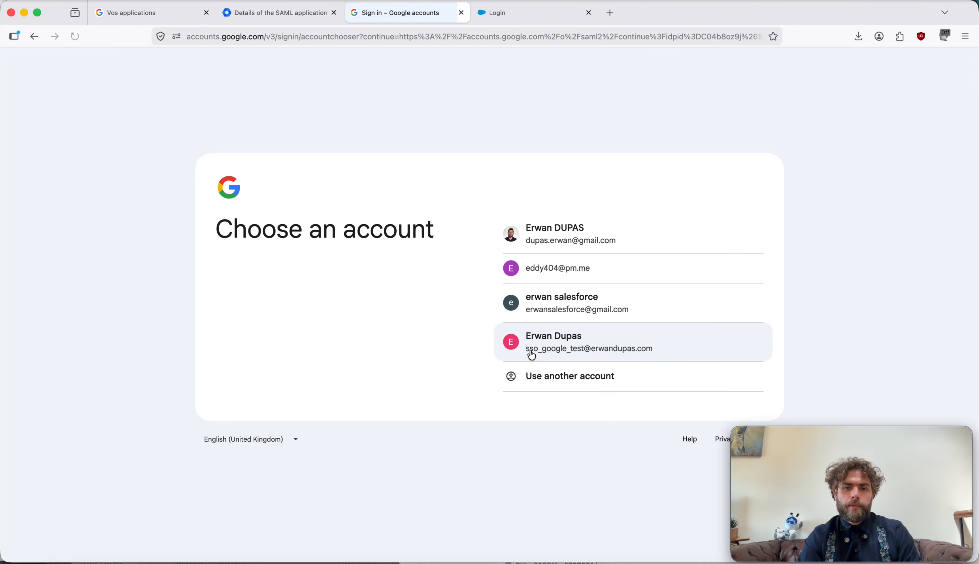
left_click(529, 351)
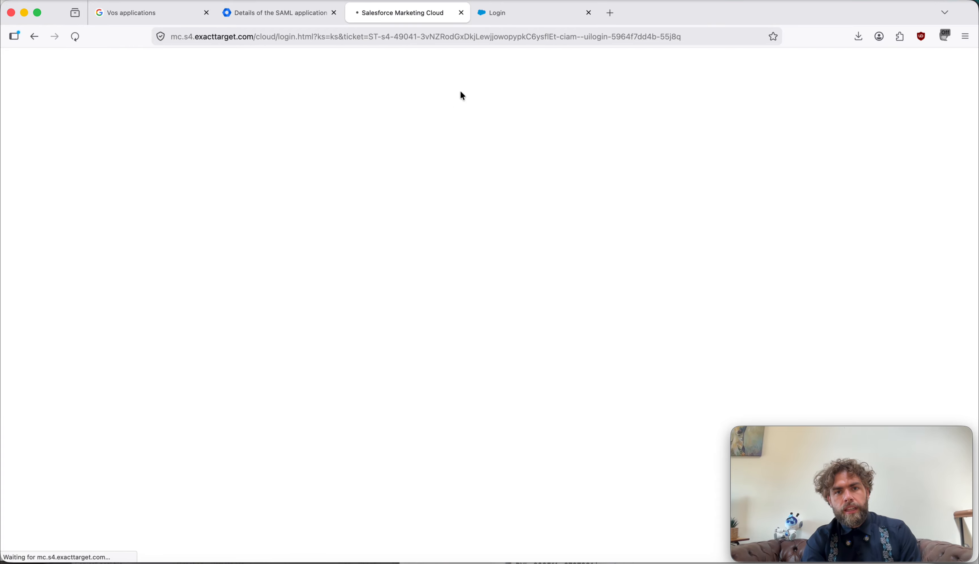
Step: Look at the separate Marketing Cloud login page, return to the dashboard, and open the signed-in user's account options
left_click(498, 15)
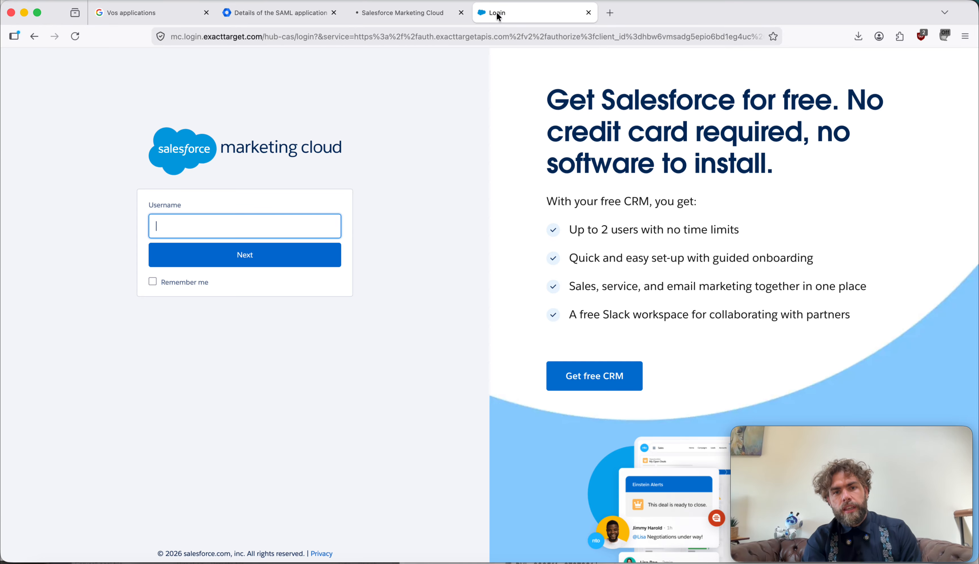
left_click(395, 13)
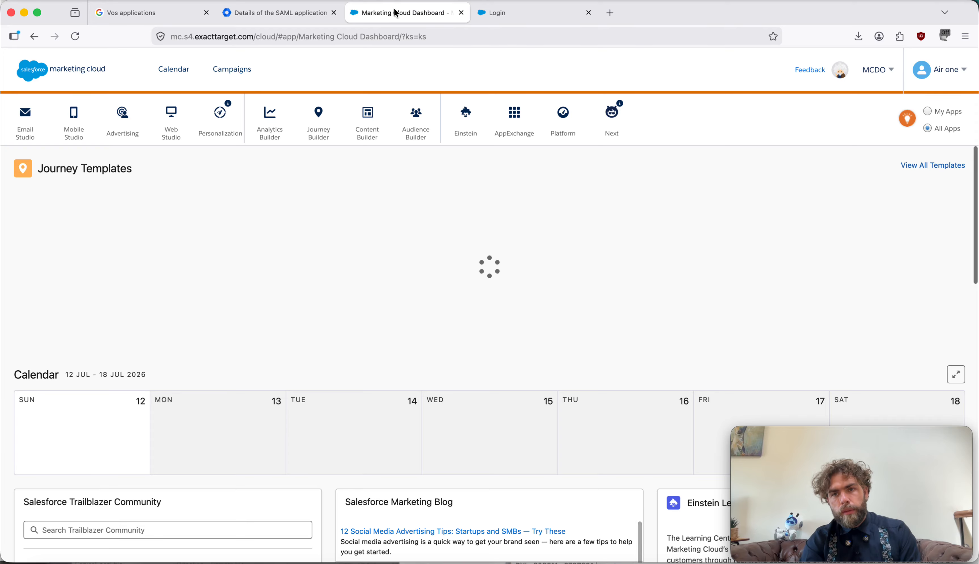
left_click(961, 71)
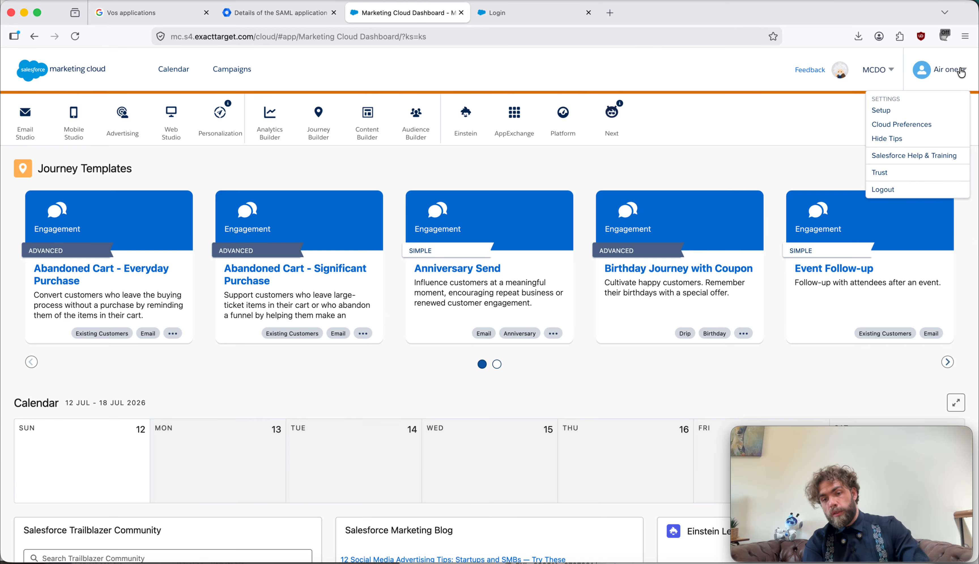